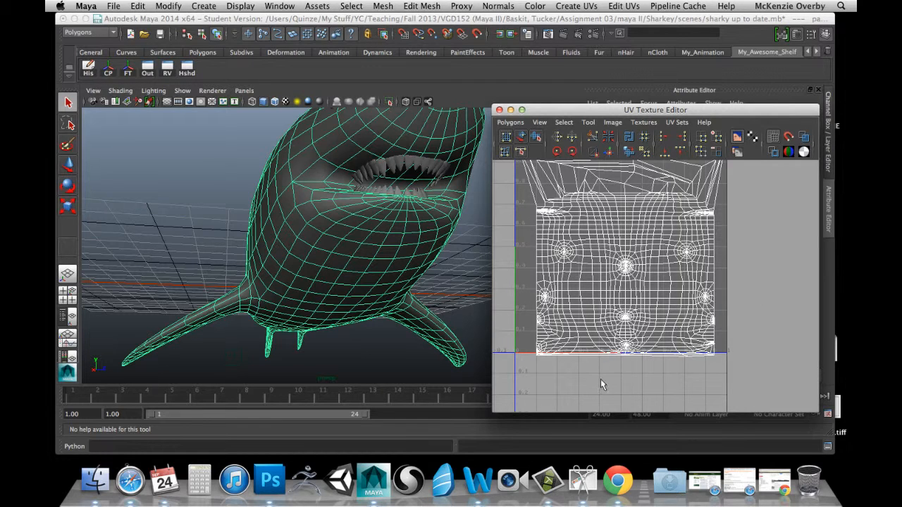
Step: Examine the shark's UV layout along its bottom and right edges and up to its top
scroll(601, 384, up, 4)
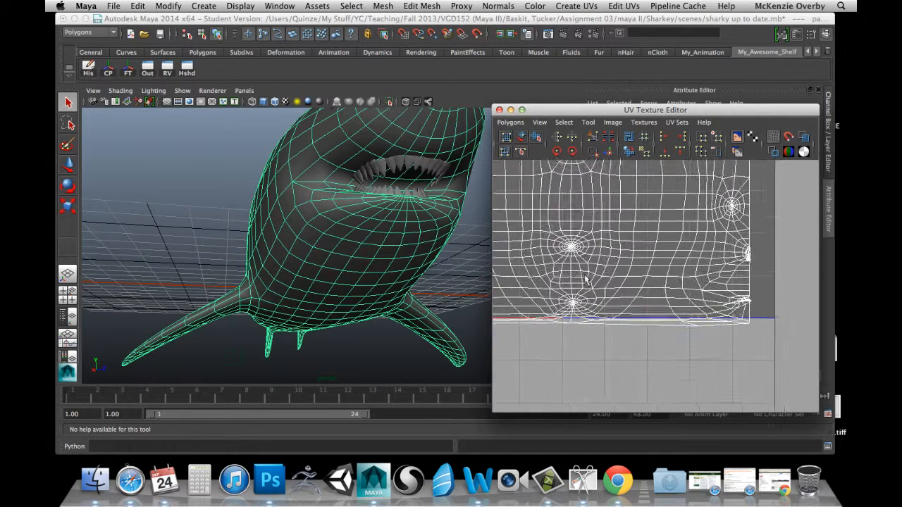
scroll(587, 286, up, 2)
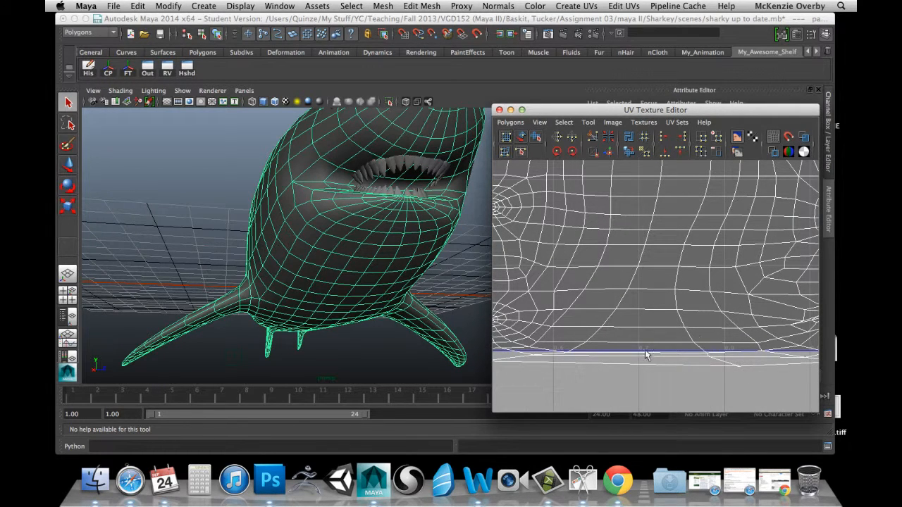
alt+drag(656, 346, 567, 337)
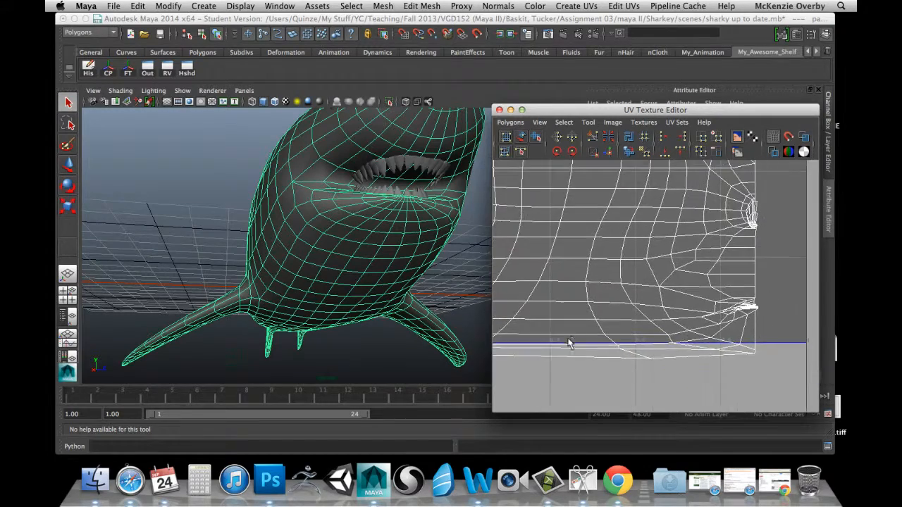
alt+middle_drag(677, 324, 638, 339)
alt+right_drag(713, 314, 672, 311)
scroll(663, 303, down, 4)
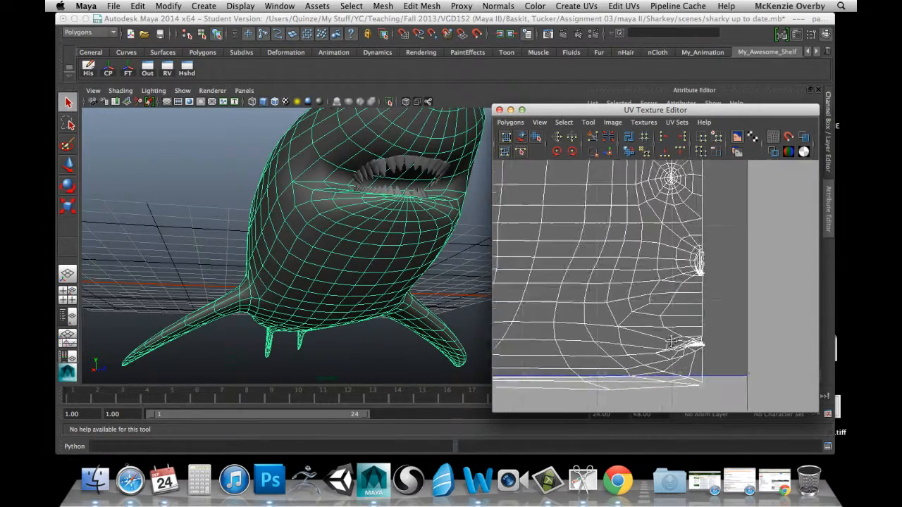
scroll(640, 282, down, 3)
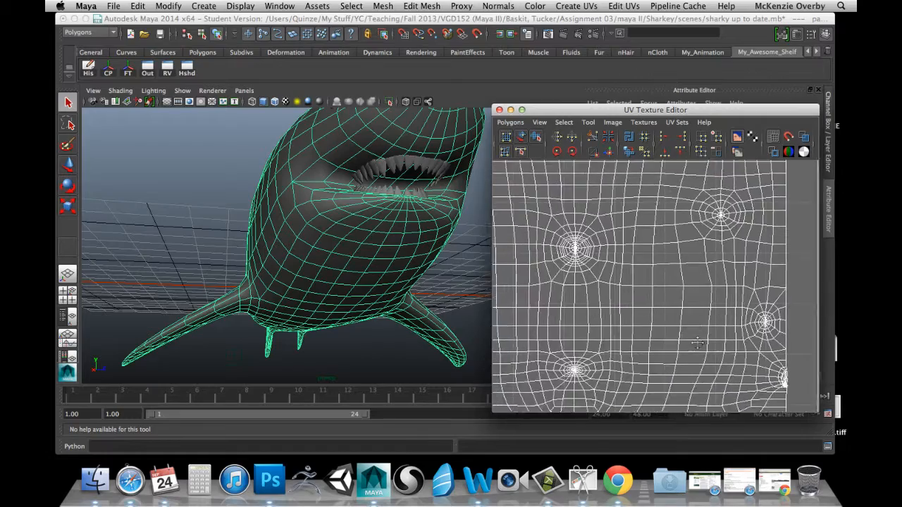
scroll(660, 276, down, 4)
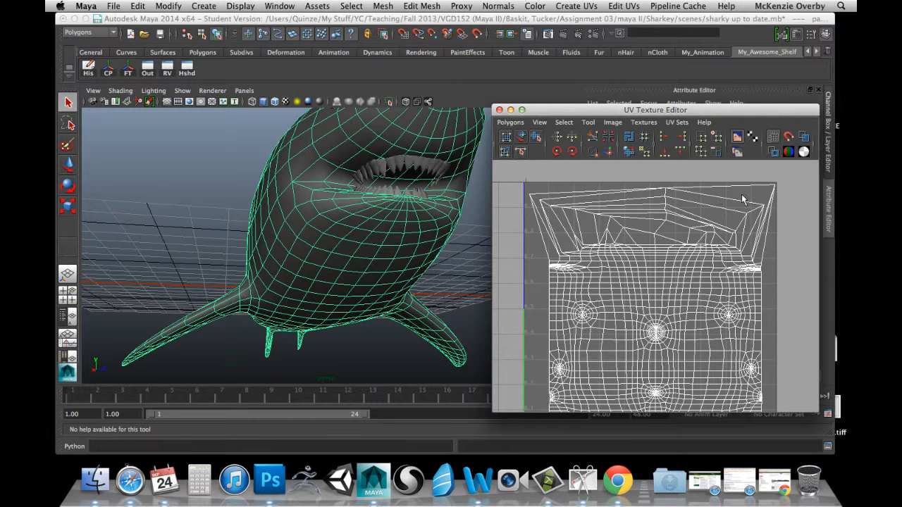
Step: Turn on the shaded UV display for the shark's UV shell
click(804, 138)
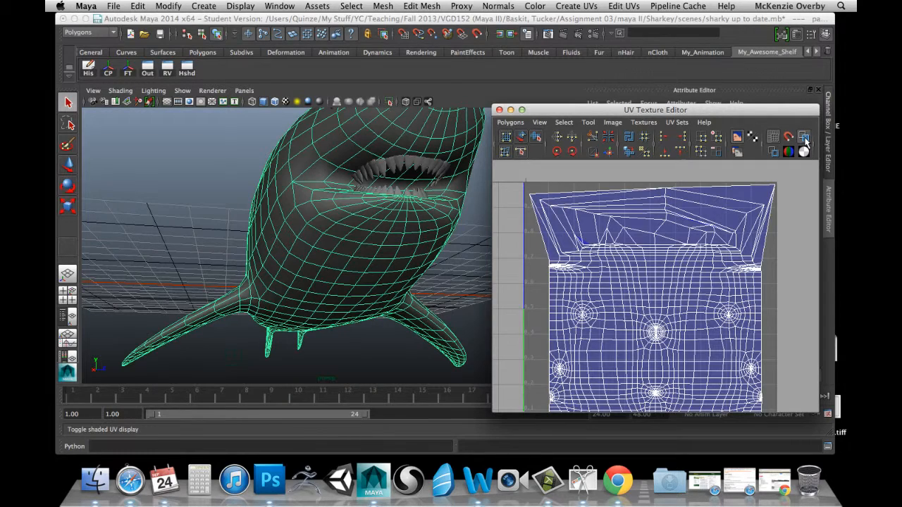
alt+middle_drag(714, 243, 742, 304)
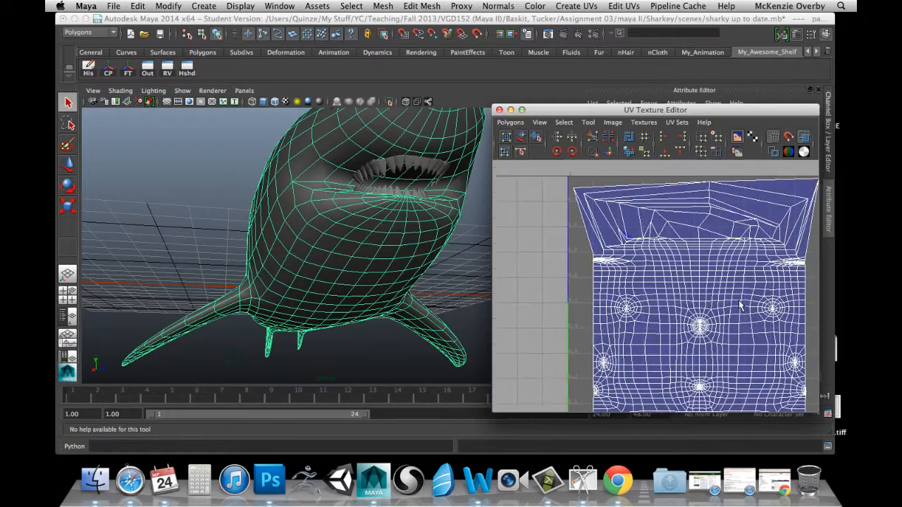
alt+middle_drag(672, 255, 671, 254)
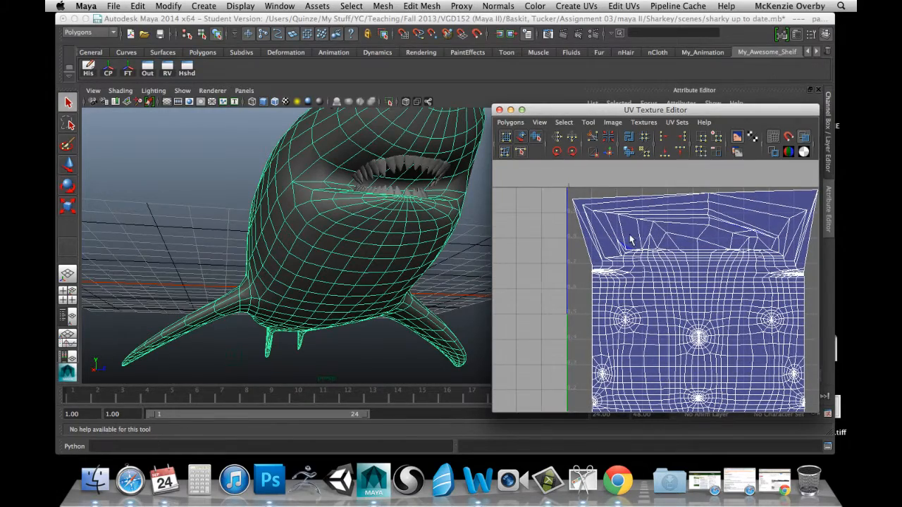
Step: Move two UVs upward at the overlapping area near the upper-left part of the shell, just above the dense grid
alt+right_drag(631, 240, 576, 238)
alt+middle_drag(560, 224, 650, 316)
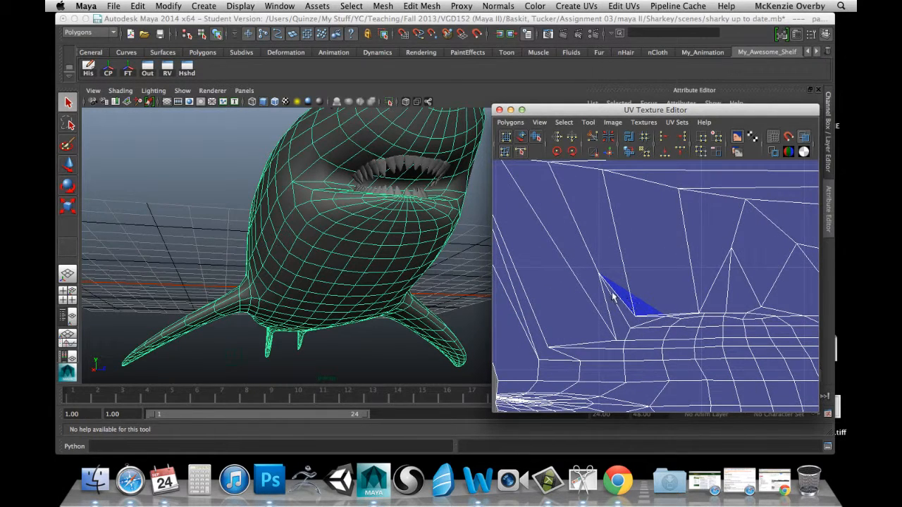
right_drag(639, 311, 673, 311)
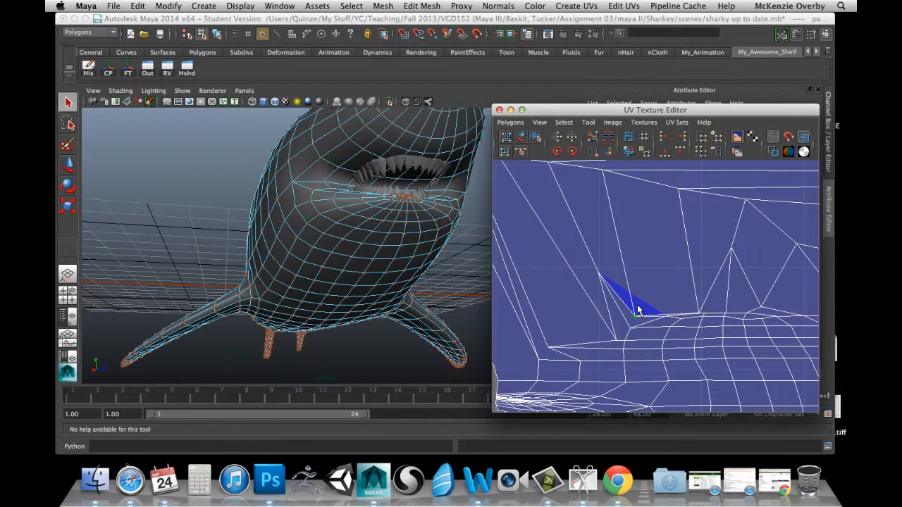
key(w)
drag(638, 270, 638, 224)
click(700, 316)
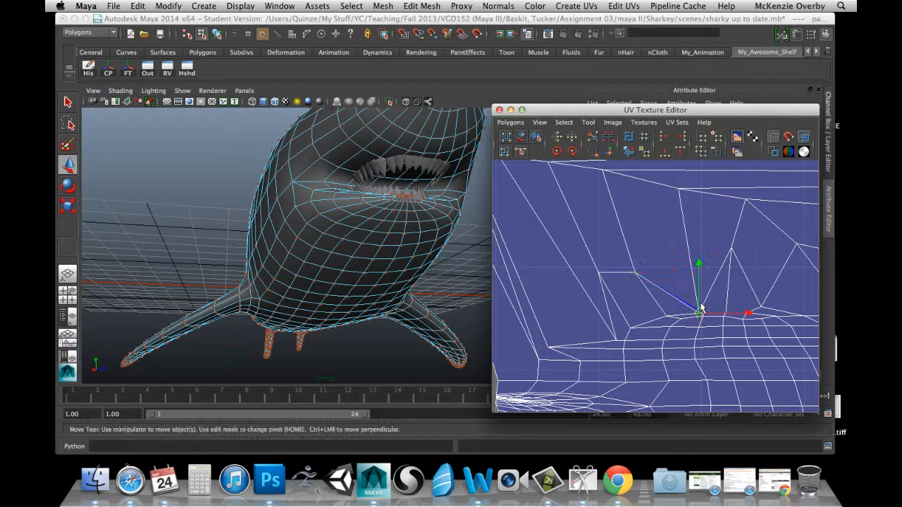
drag(700, 266, 699, 218)
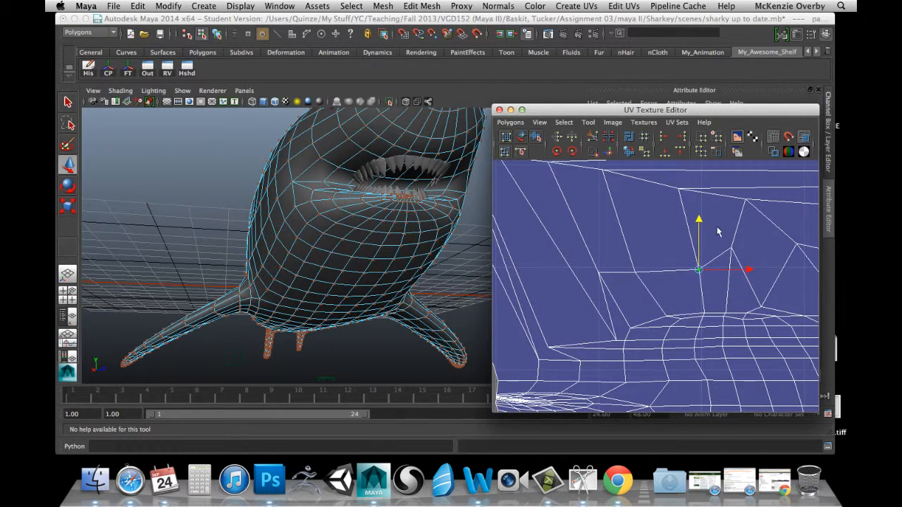
Step: Move the UV beside the narrow overlapping sliver slightly downward in the upper-right part of the shell
alt+middle_drag(700, 218, 588, 262)
click(654, 290)
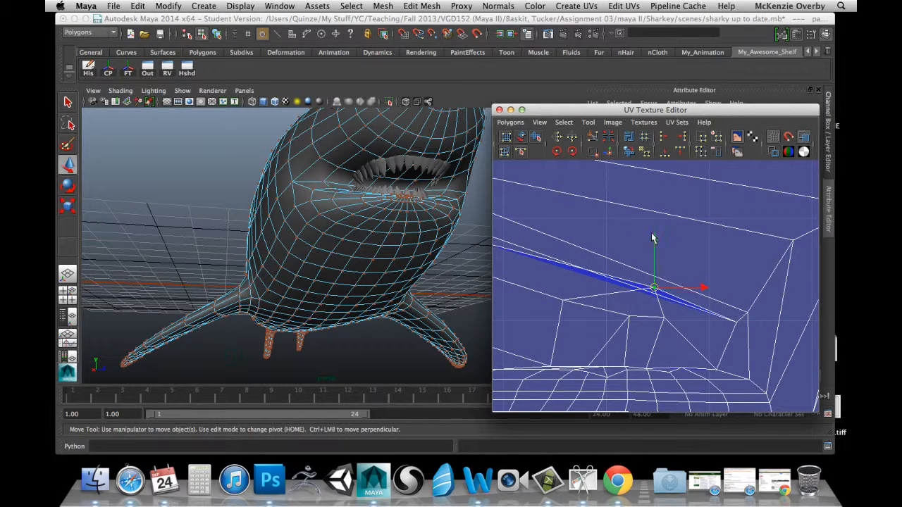
drag(653, 238, 654, 255)
Step: Select the bunched small-fin UVs near the shell's lower right edge and unfold them with the Smooth UV Tool
alt+middle_drag(653, 255, 674, 336)
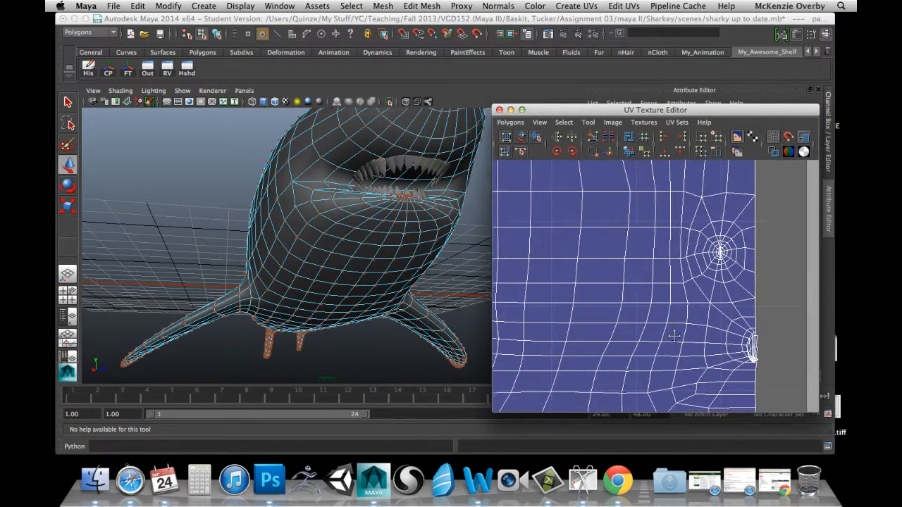
alt+right_drag(674, 336, 668, 276)
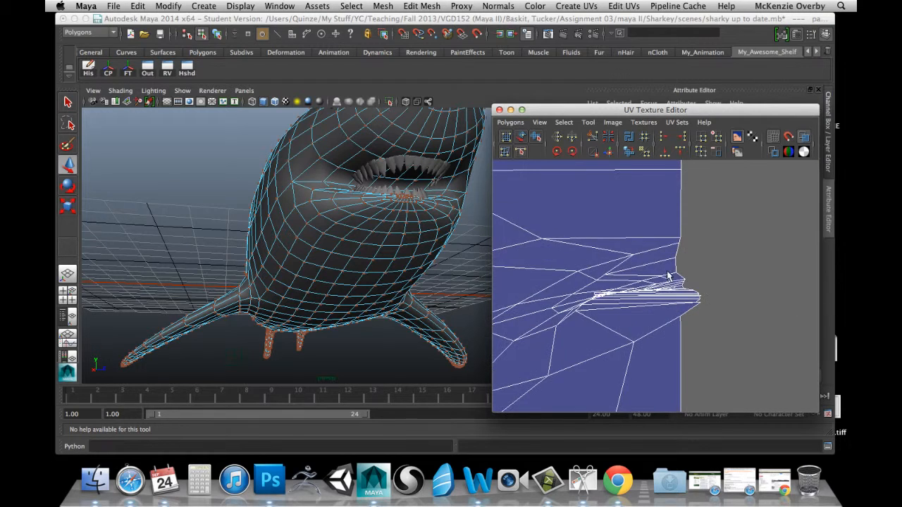
alt+middle_drag(668, 276, 700, 254)
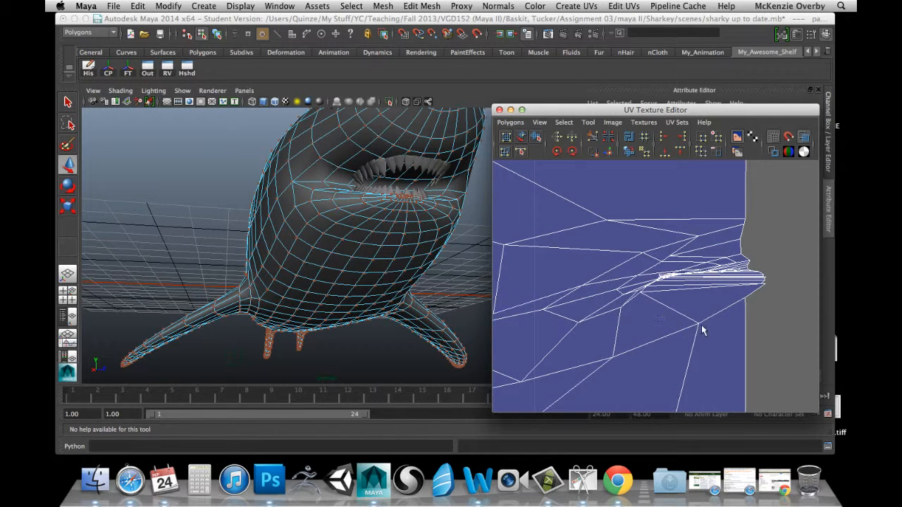
alt+middle_drag(681, 303, 717, 322)
alt+right_drag(717, 323, 651, 318)
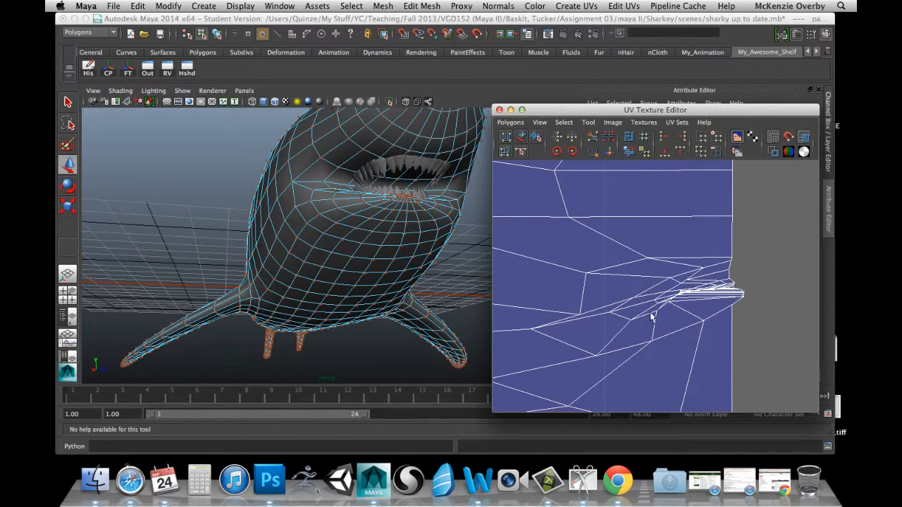
alt+middle_drag(640, 296, 637, 342)
mouse_move(617, 277)
alt+right_down()
mouse_move(685, 292)
mouse_move(620, 284)
alt+right_up()
drag(529, 238, 726, 384)
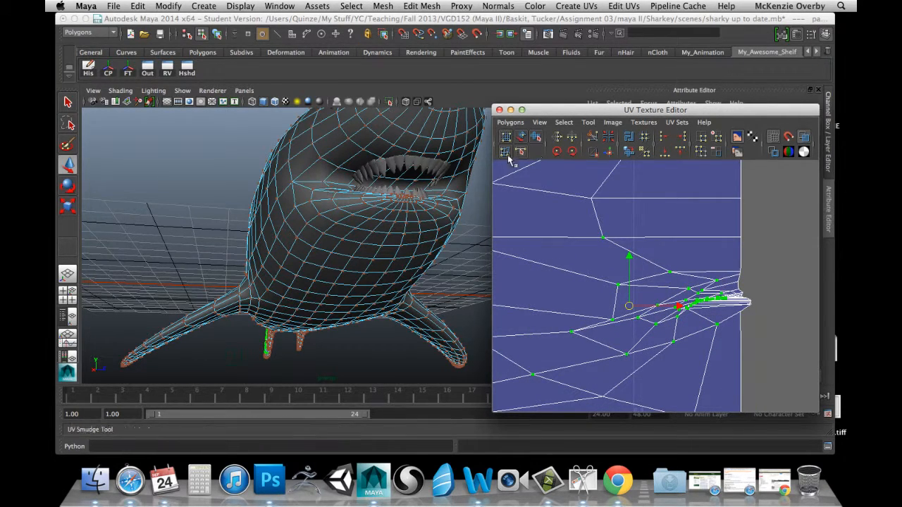
click(536, 137)
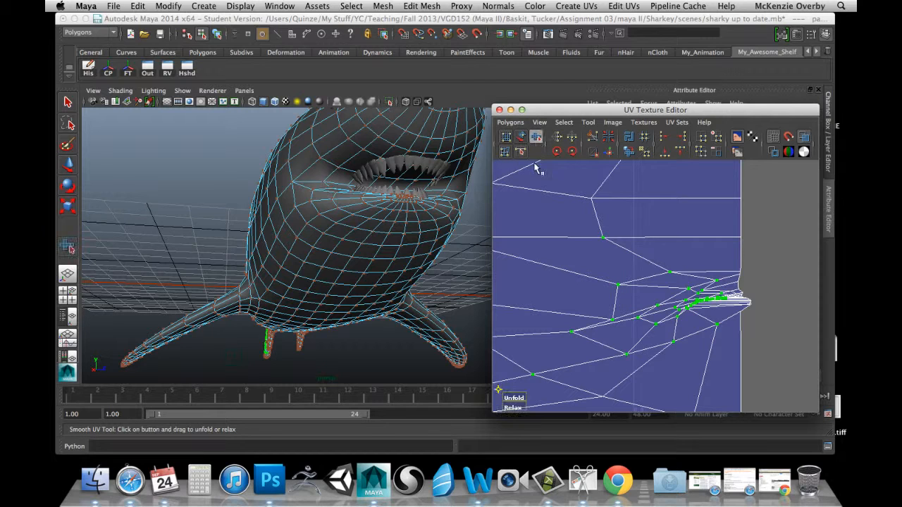
drag(519, 399, 550, 410)
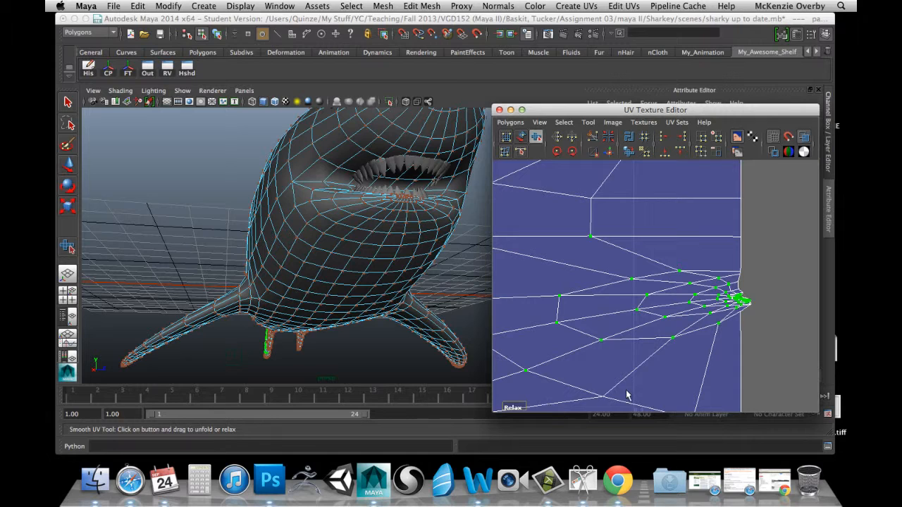
drag(627, 396, 628, 393)
Step: Unfold the selected small-fin UVs once more with the Smooth UV Tool
alt+middle_drag(771, 340, 734, 332)
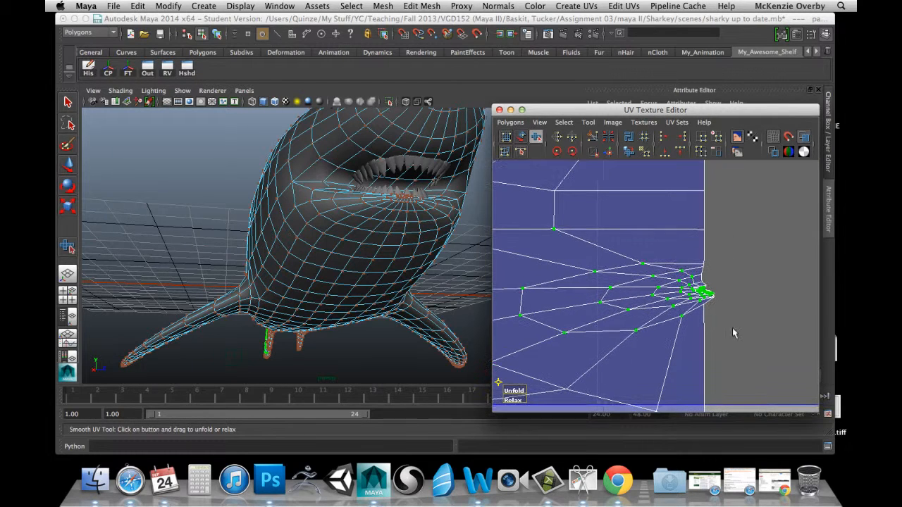
click(537, 139)
drag(520, 393, 543, 407)
Step: Select the overlapping UVs in the middle of the small-fin cluster, then unfold and relax them
alt+middle_drag(730, 252, 678, 247)
alt+right_drag(659, 252, 852, 275)
alt+right_drag(674, 282, 830, 308)
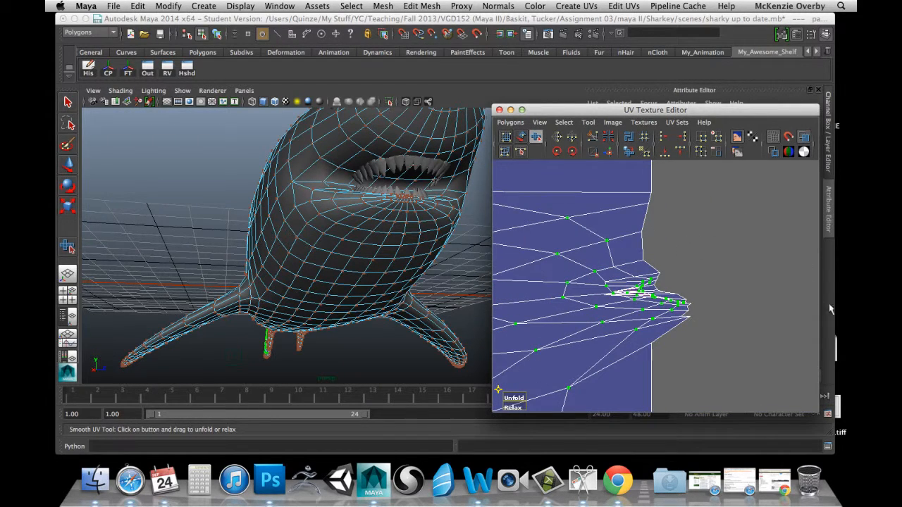
mouse_move(619, 303)
alt+middle_down()
mouse_move(599, 317)
mouse_move(665, 292)
mouse_move(707, 292)
alt+middle_up()
scroll(630, 307, up, 6)
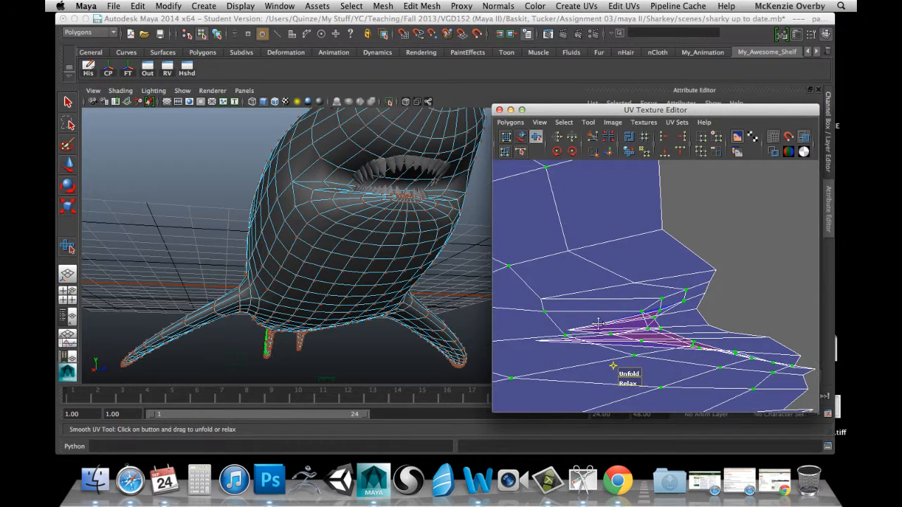
alt+middle_drag(593, 317, 638, 301)
click(586, 286)
drag(570, 274, 689, 352)
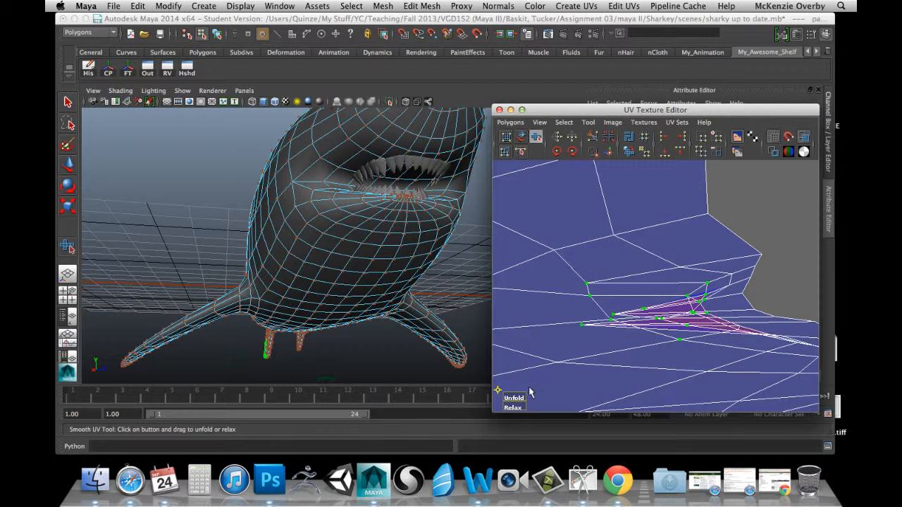
drag(513, 400, 660, 400)
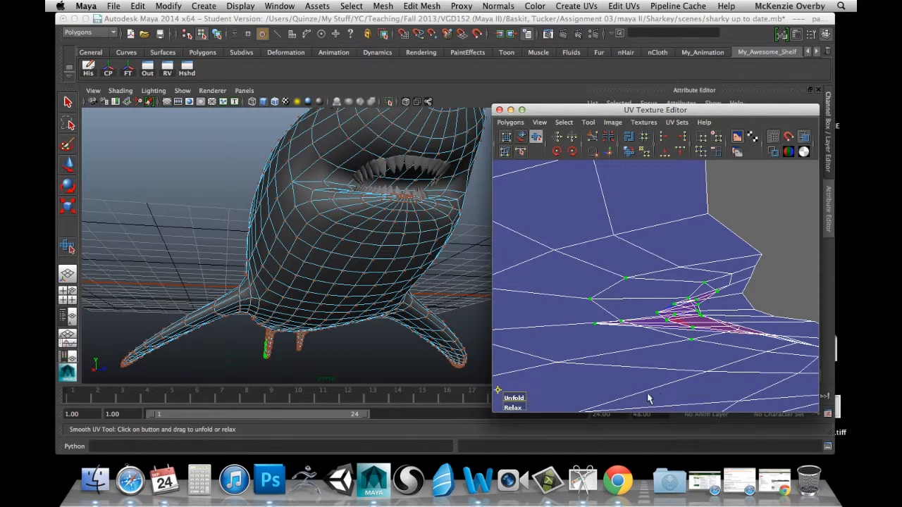
drag(518, 414, 565, 411)
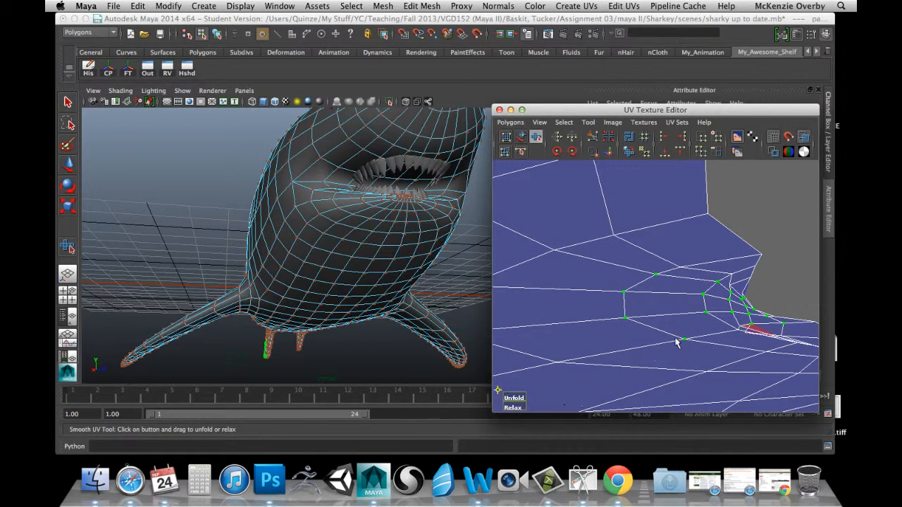
Step: Select the few UVs around the remaining small overlap near the shell's edge and unfold them
alt+middle_drag(676, 342, 500, 369)
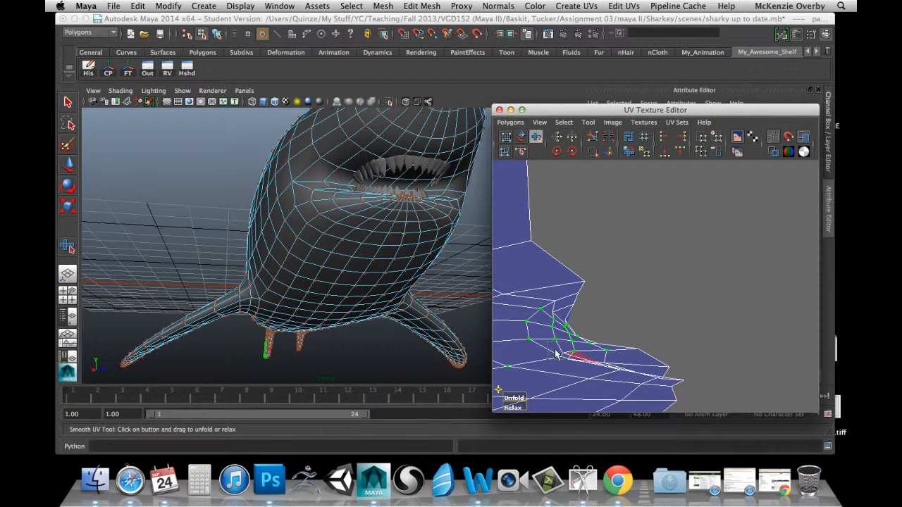
drag(556, 351, 596, 383)
drag(502, 401, 551, 407)
alt+middle_drag(557, 345, 601, 341)
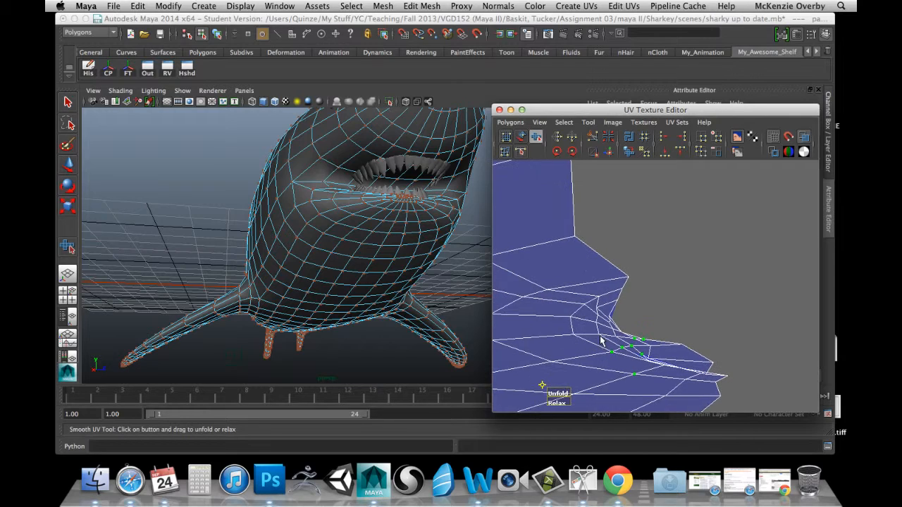
Step: Examine the shell's right edge for remaining overlapping UVs
alt+right_drag(671, 312, 563, 313)
alt+middle_drag(543, 322, 610, 273)
alt+right_drag(731, 284, 566, 284)
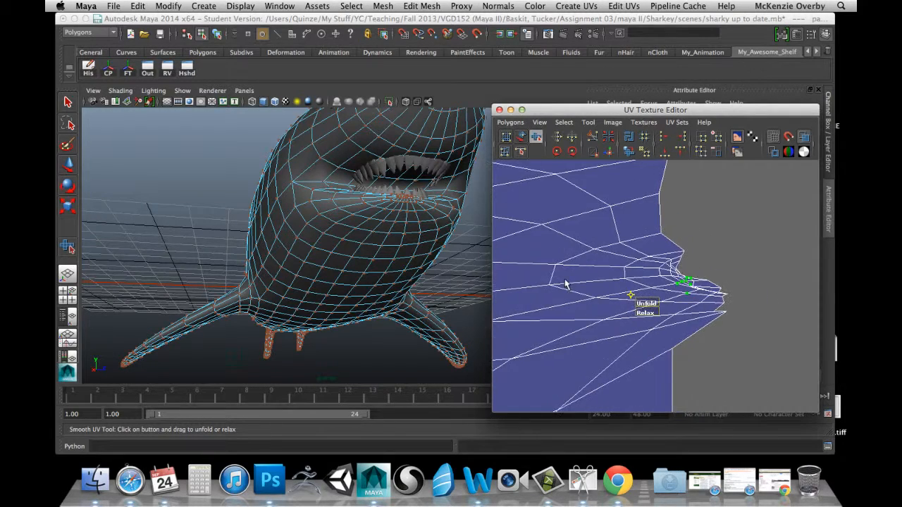
alt+middle_drag(664, 289, 652, 268)
alt+right_drag(669, 262, 559, 266)
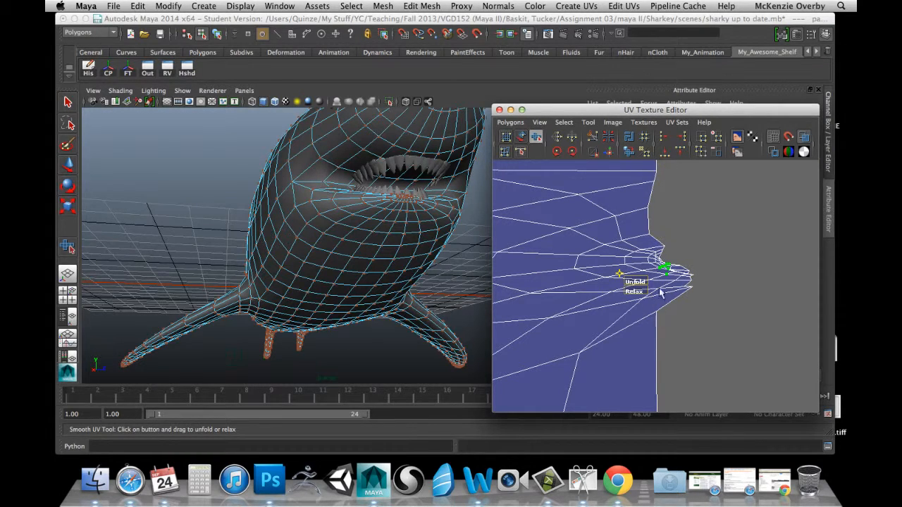
alt+middle_drag(615, 170, 632, 400)
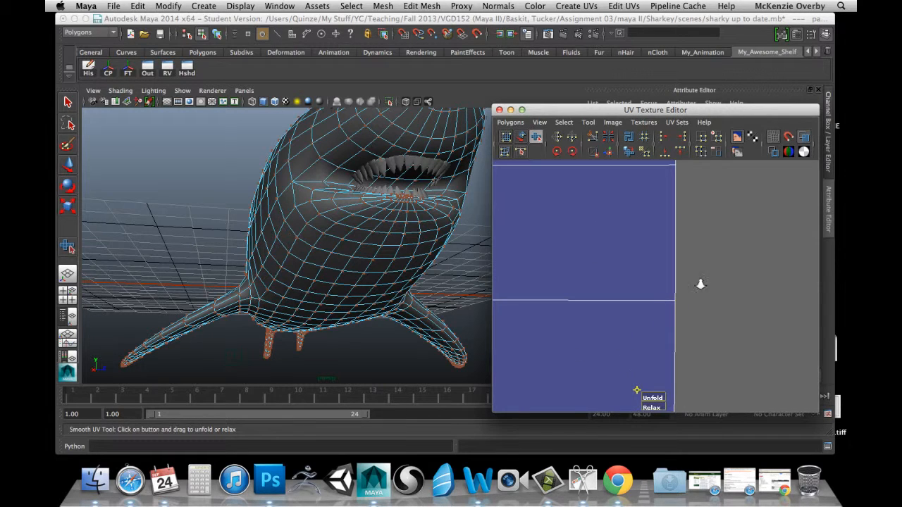
alt+right_drag(700, 284, 582, 266)
alt+middle_drag(651, 267, 658, 362)
alt+right_drag(754, 282, 681, 247)
alt+middle_drag(679, 243, 651, 343)
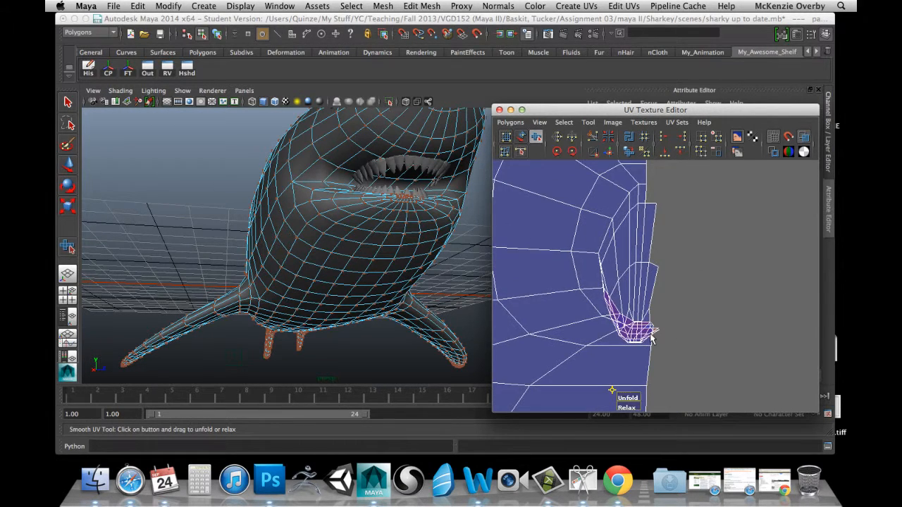
Step: Select the overlapping UVs in the bunched area at the shell's right edge and unfold them with the Smooth UV Tool
alt+right_drag(560, 287, 617, 299)
alt+middle_drag(616, 308, 609, 243)
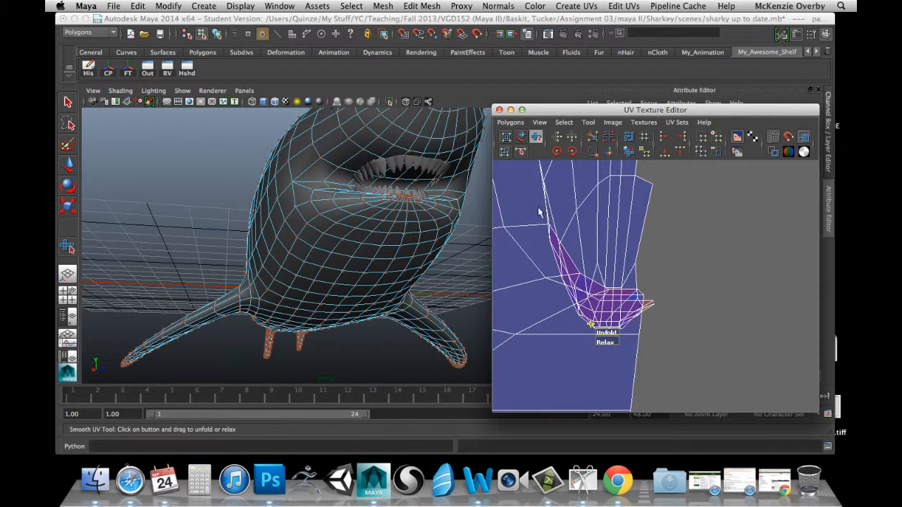
drag(535, 198, 631, 360)
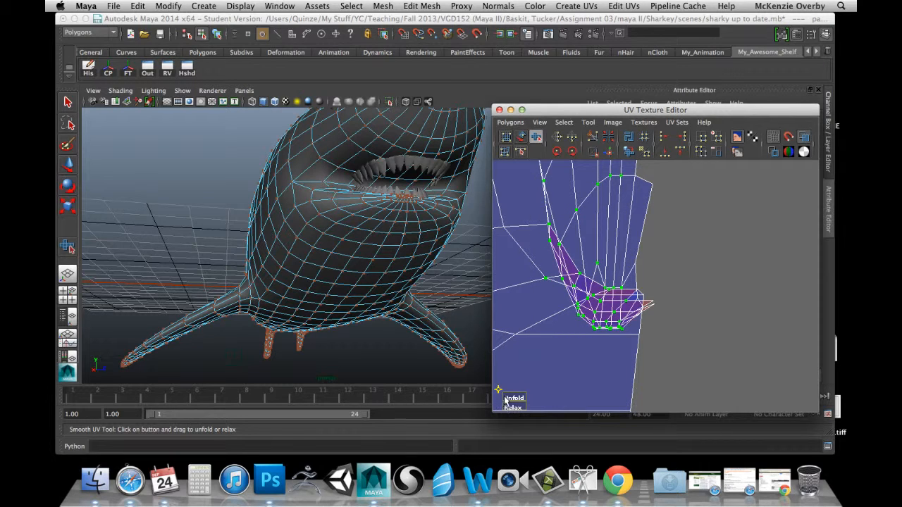
drag(506, 401, 582, 410)
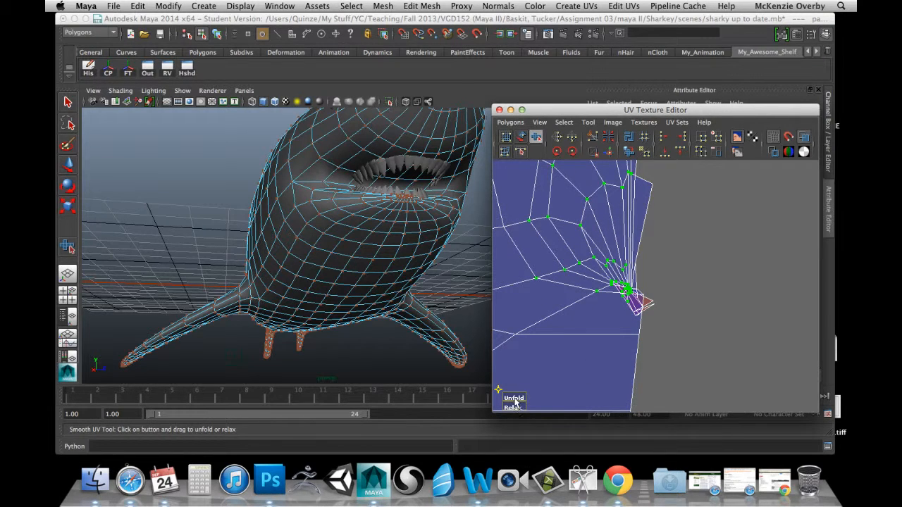
drag(514, 399, 408, 386)
click(732, 311)
Step: Move one UV at the convergence point of the unfolded cluster slightly upward with the Move Tool
alt+right_drag(574, 296, 688, 333)
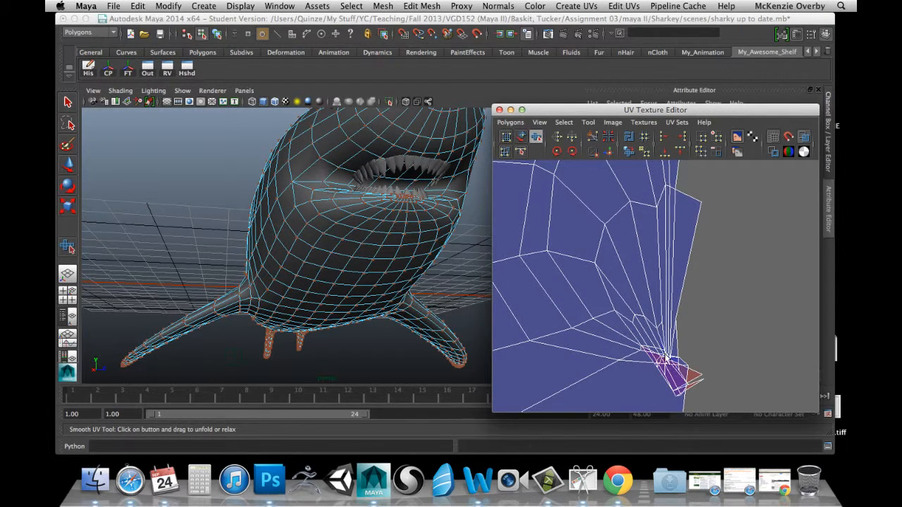
click(666, 358)
key(w)
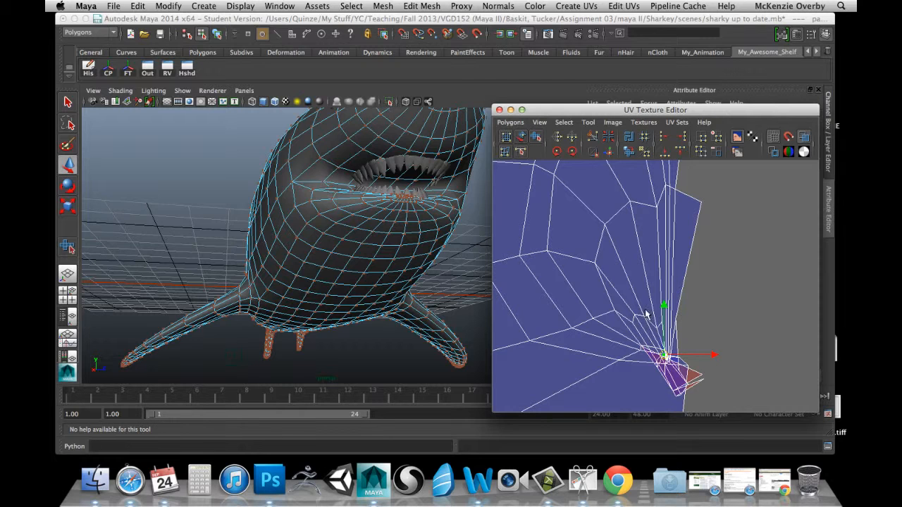
mouse_move(665, 357)
mouse_down()
mouse_move(666, 333)
mouse_move(666, 346)
mouse_up()
Step: Move the flattened UVs just above the dense body grid, near the shell's upper right, downward with the Move Tool
scroll(655, 308, down, 5)
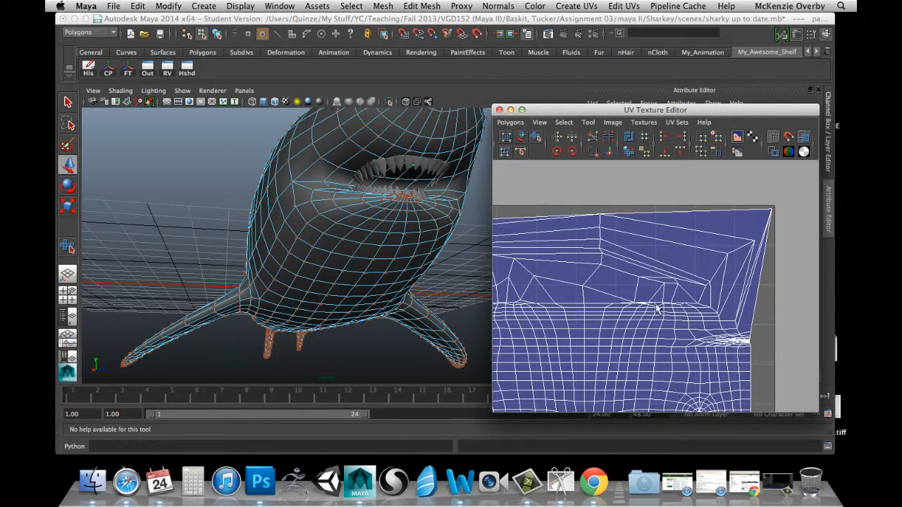
alt+middle_drag(613, 301, 696, 339)
alt+right_drag(696, 337, 665, 321)
alt+middle_drag(665, 326, 637, 316)
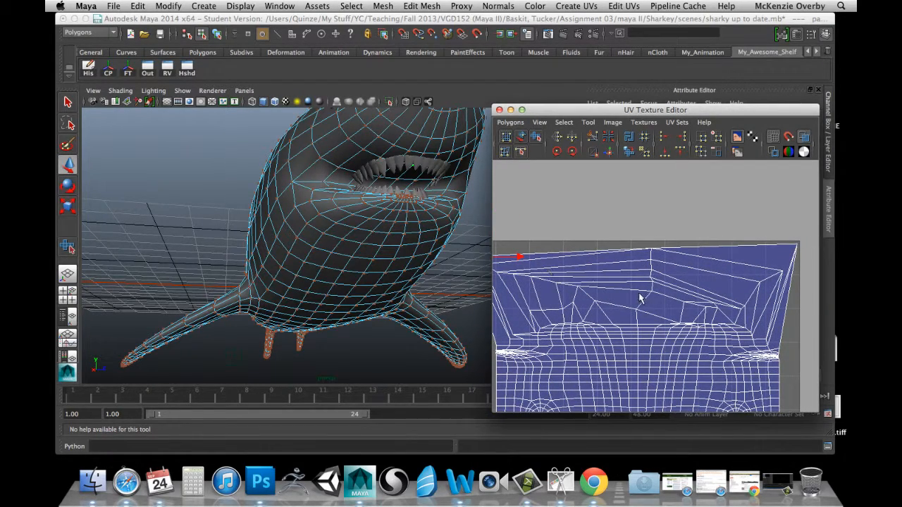
alt+middle_drag(686, 303, 639, 290)
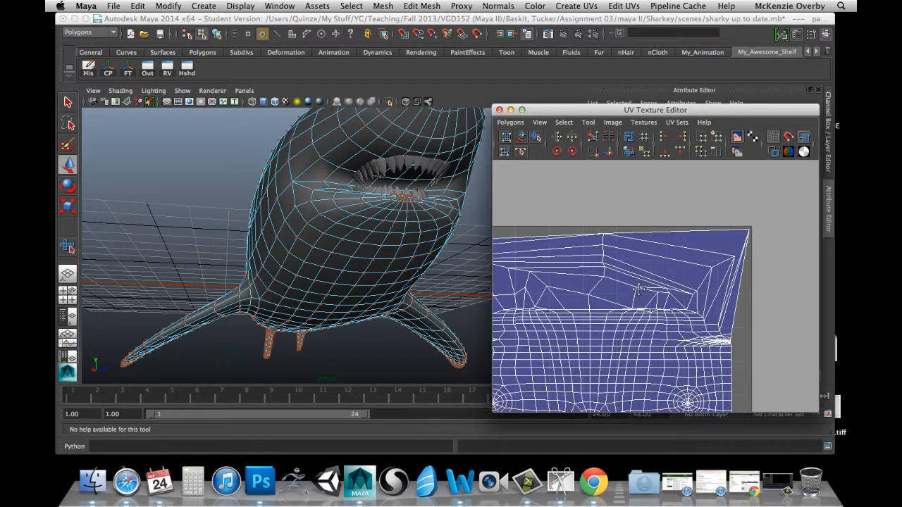
alt+right_drag(620, 287, 748, 297)
alt+middle_drag(712, 294, 689, 294)
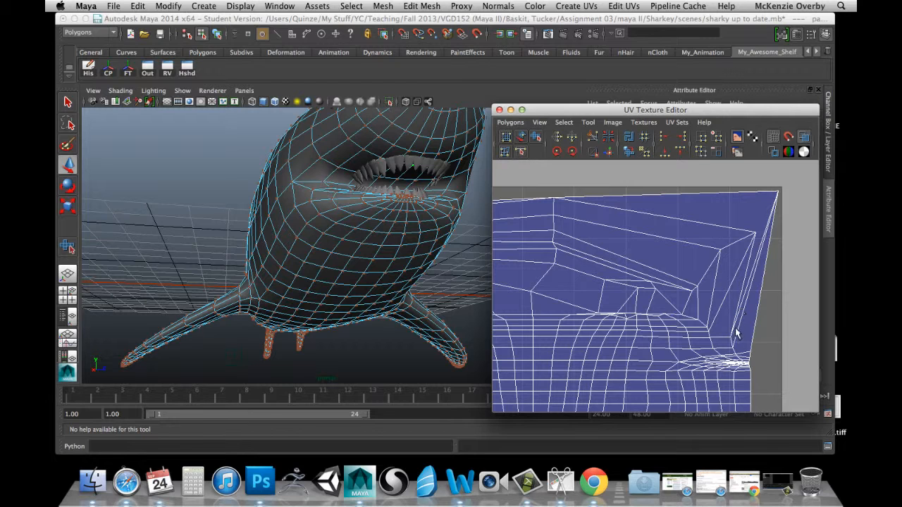
click(638, 288)
key(w)
drag(635, 238, 609, 247)
click(605, 281)
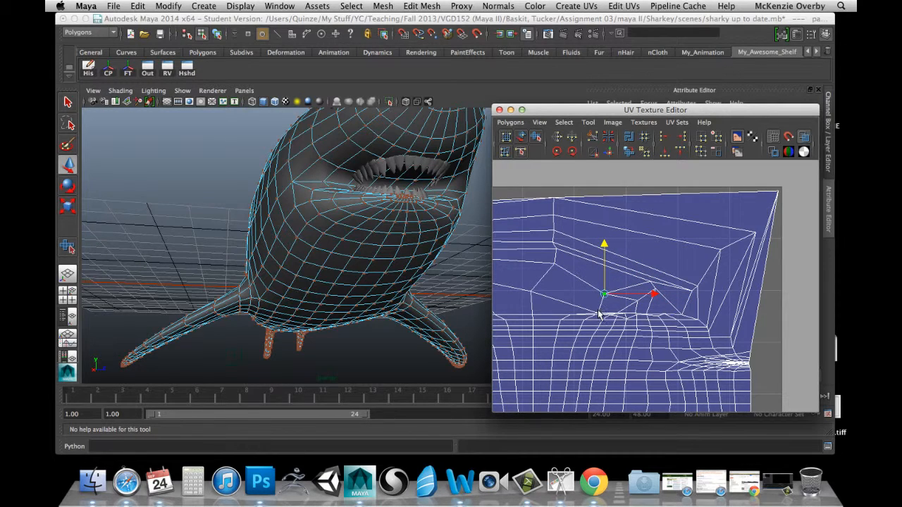
Step: Move the corner UVs of the inner loops above the body grid up and inward to spread the crowded edges
click(691, 290)
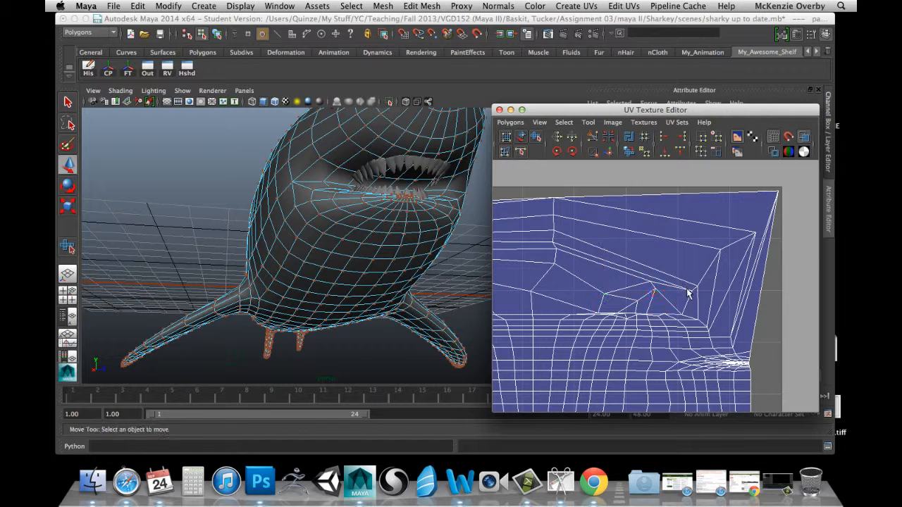
drag(691, 292, 641, 281)
click(697, 287)
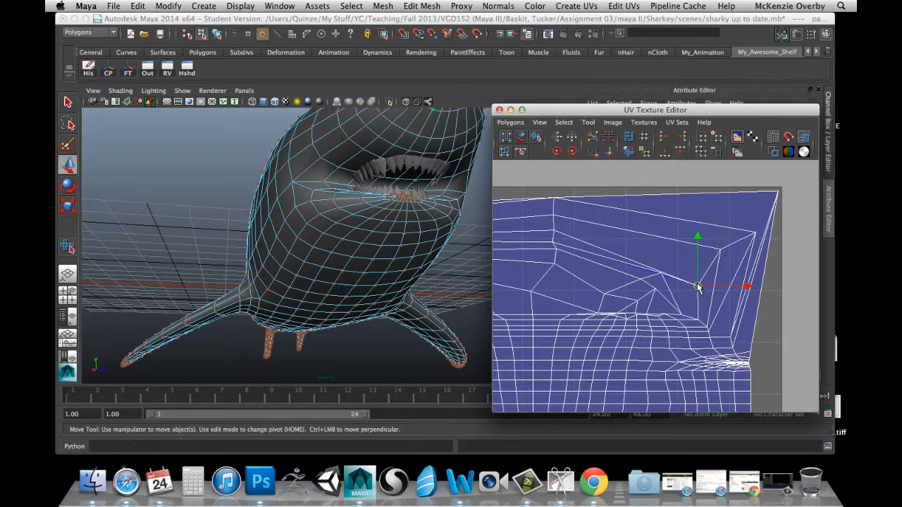
drag(698, 287, 708, 251)
click(720, 250)
Step: Bring the next loop's corner UV inward, then raise the UV above the bunched edge cluster to just beside it
click(753, 238)
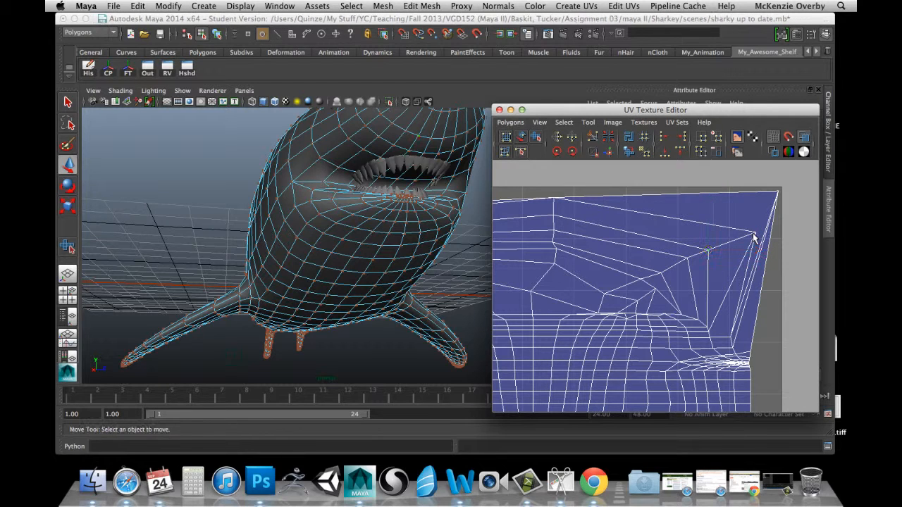
click(756, 238)
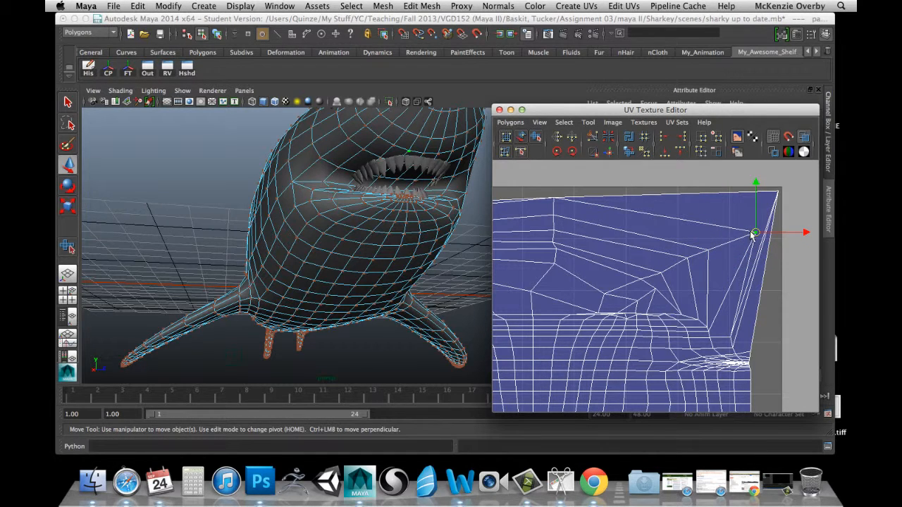
drag(748, 237, 722, 244)
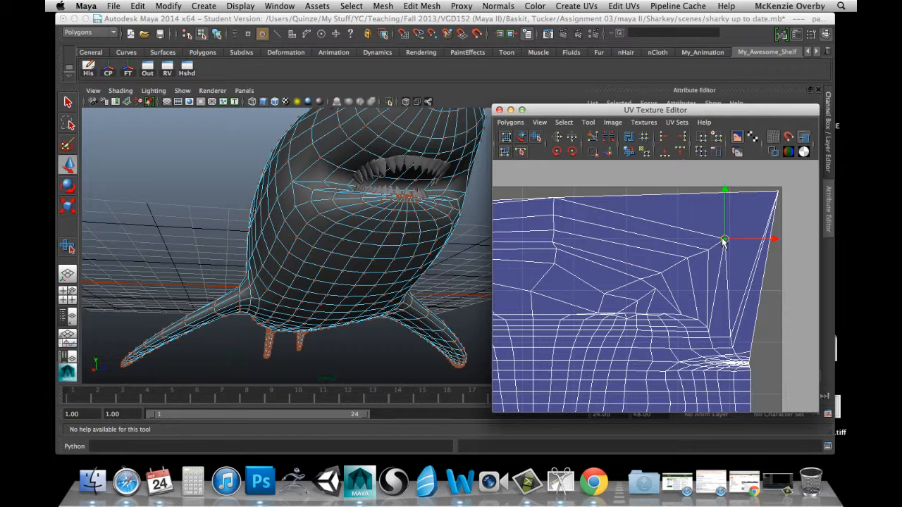
click(731, 339)
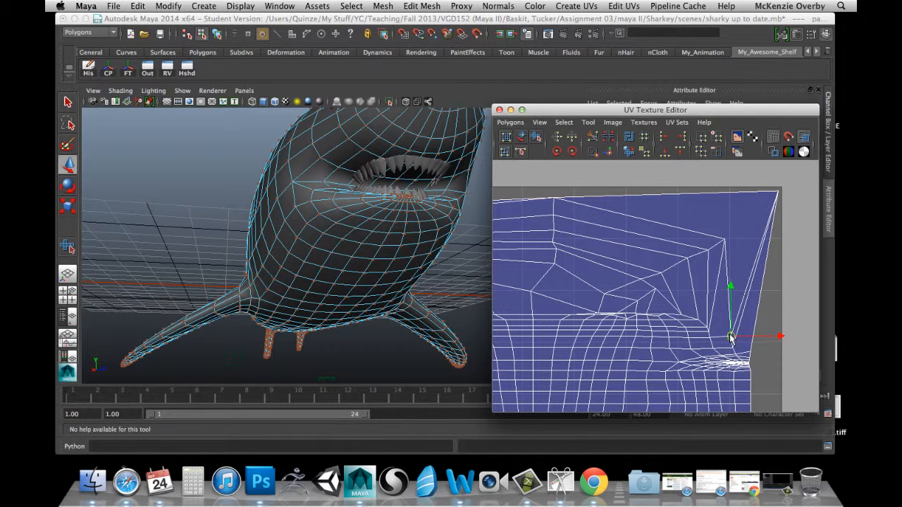
drag(737, 336, 751, 220)
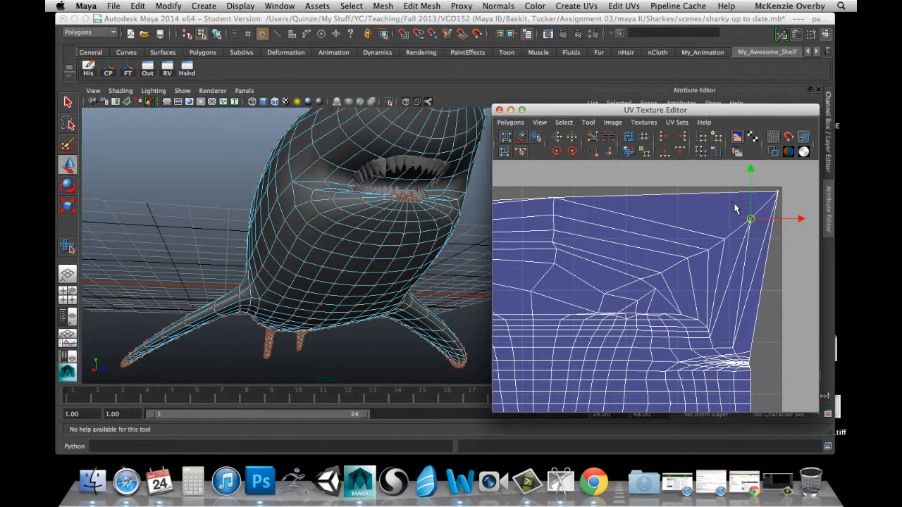
drag(749, 224, 745, 229)
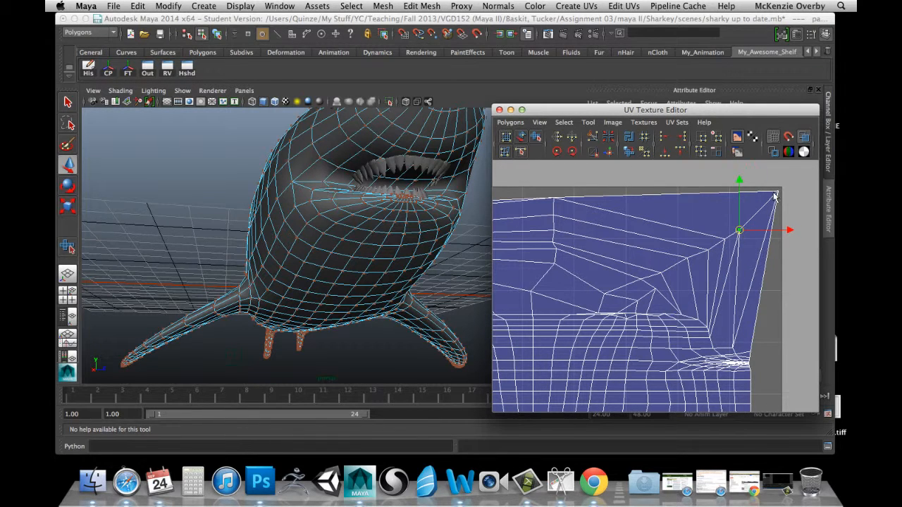
Step: Move the shell's border UVs near the upper right corner so the outer edge runs straight up from the body grid
middle_drag(777, 195, 753, 343)
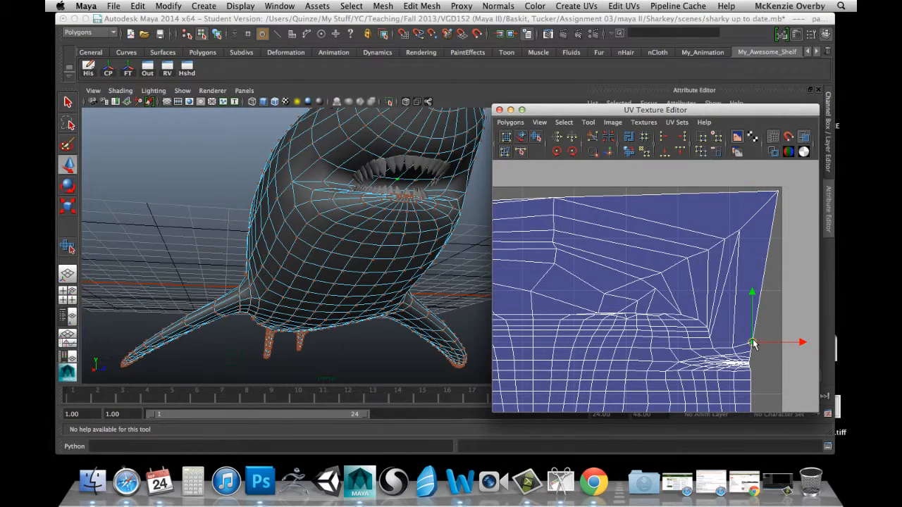
click(777, 194)
middle_drag(777, 194, 752, 223)
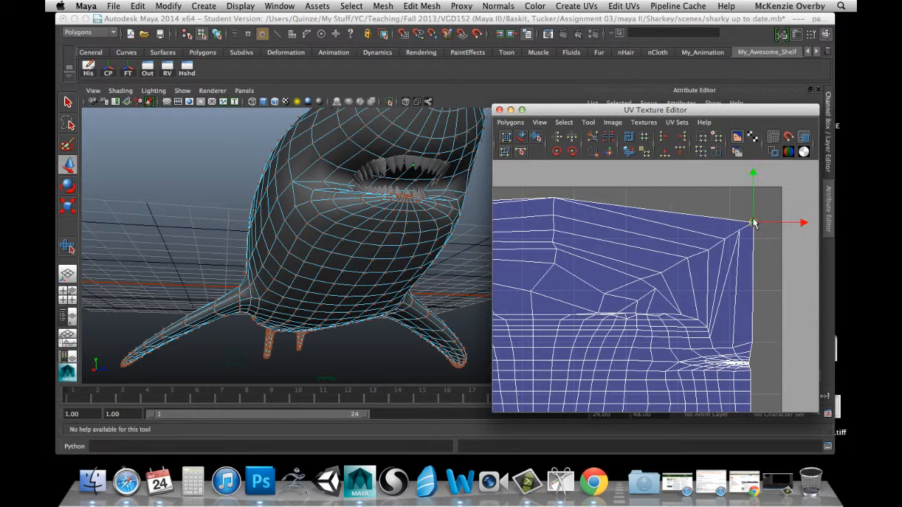
Step: Move the two crossing UVs on the body grid's upper border upward into the open area to separate the overlap
alt+middle_drag(663, 216, 683, 217)
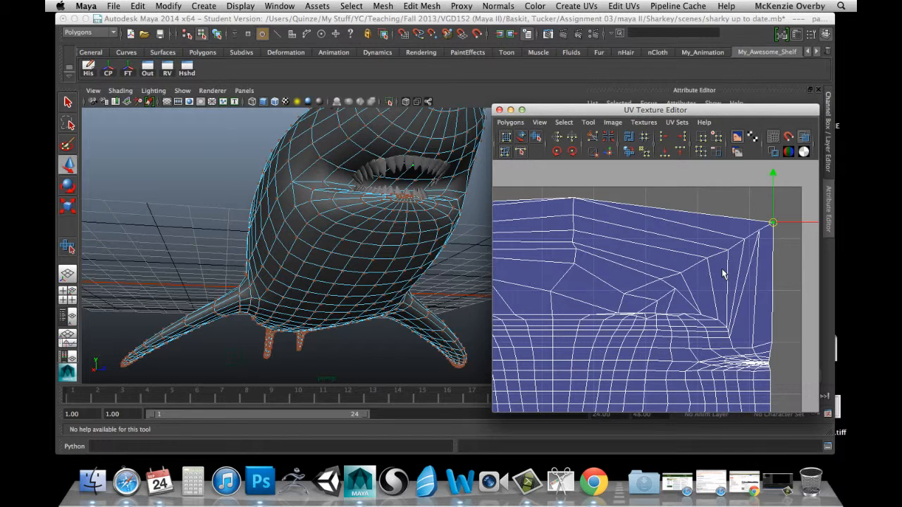
alt+middle_drag(722, 273, 764, 266)
alt+middle_drag(616, 279, 643, 285)
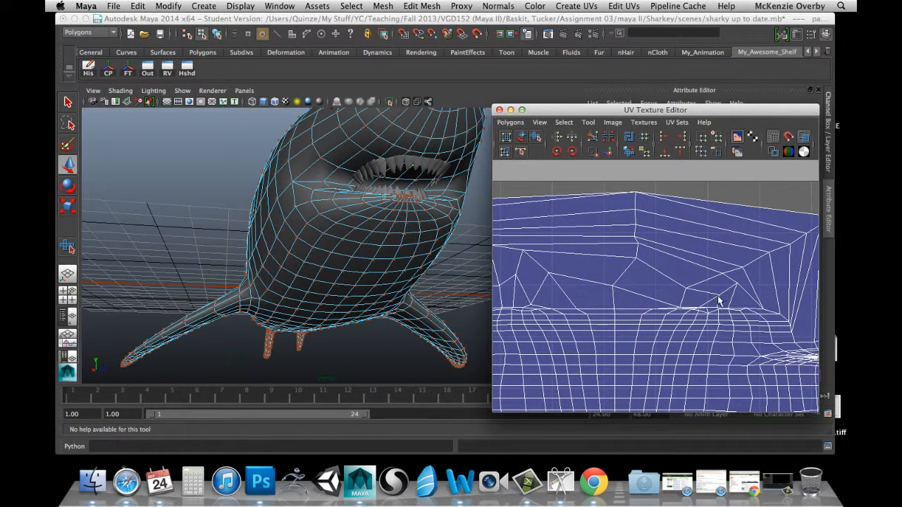
scroll(700, 308, up, 3)
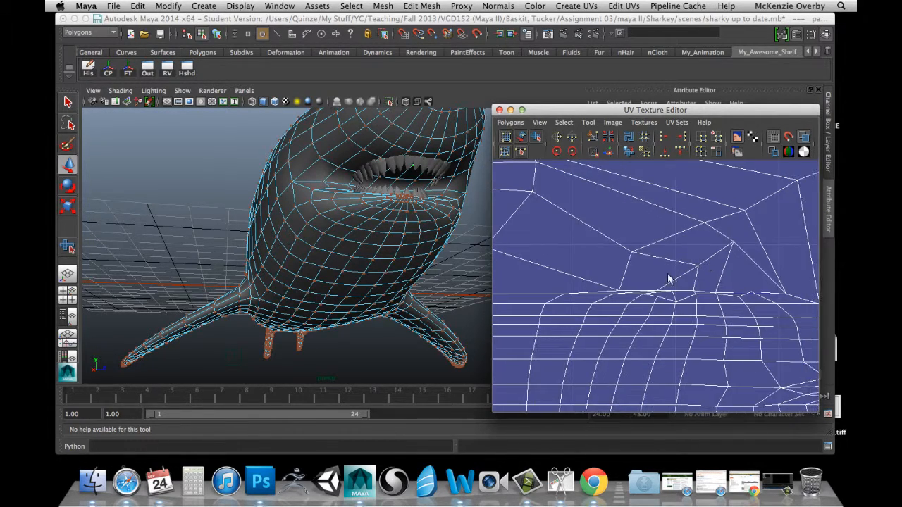
key(w)
click(643, 294)
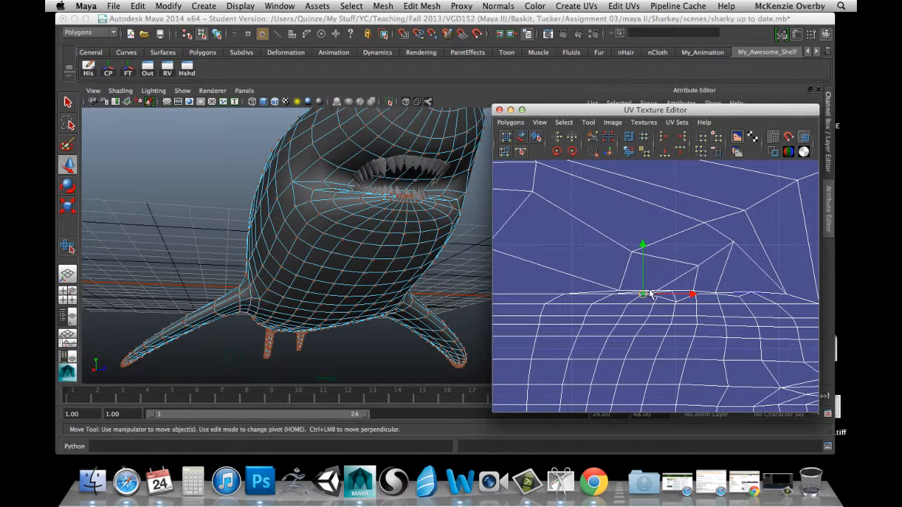
scroll(736, 268, up, 5)
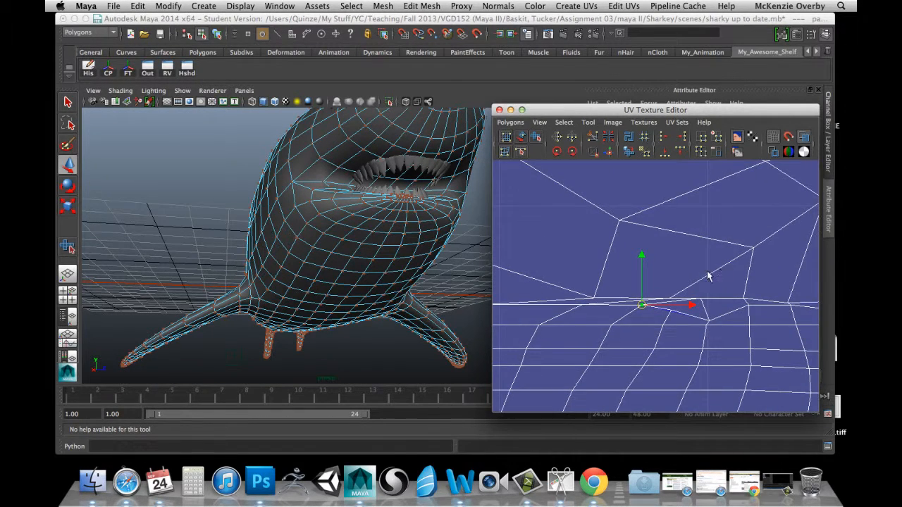
click(678, 306)
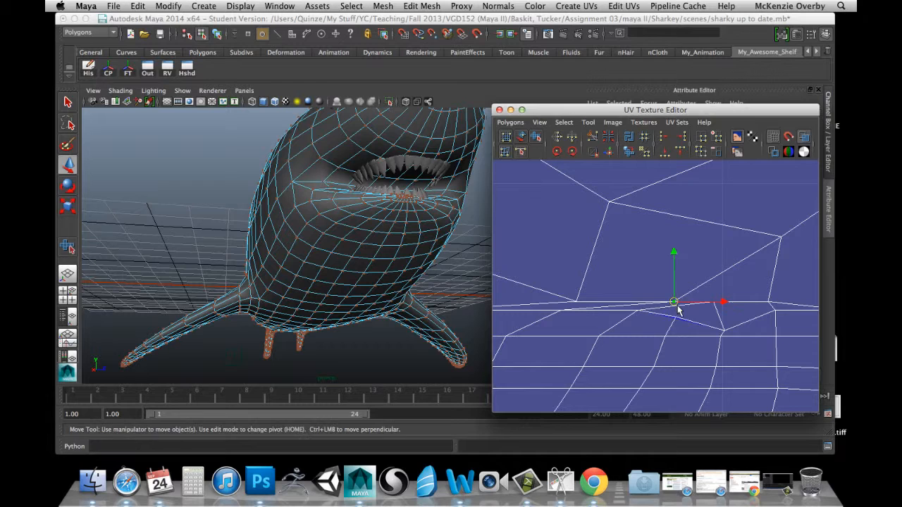
drag(679, 308, 662, 260)
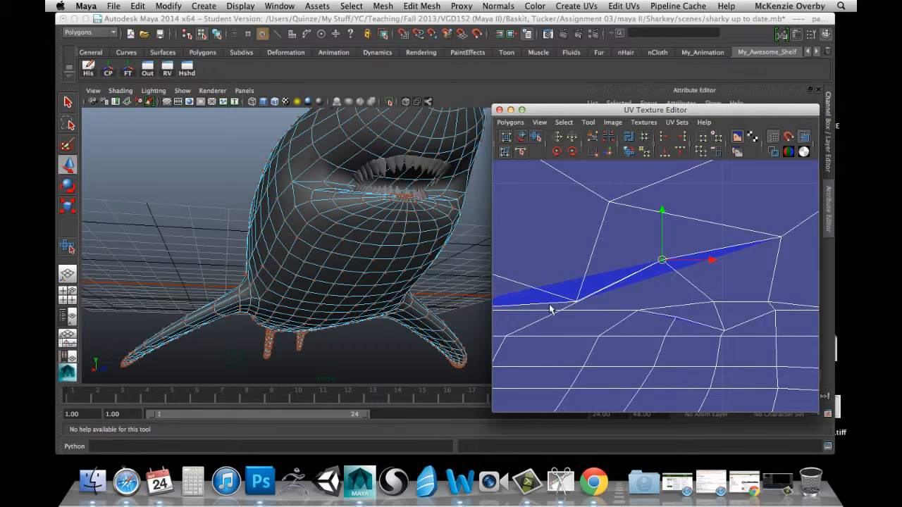
click(575, 303)
drag(575, 303, 551, 231)
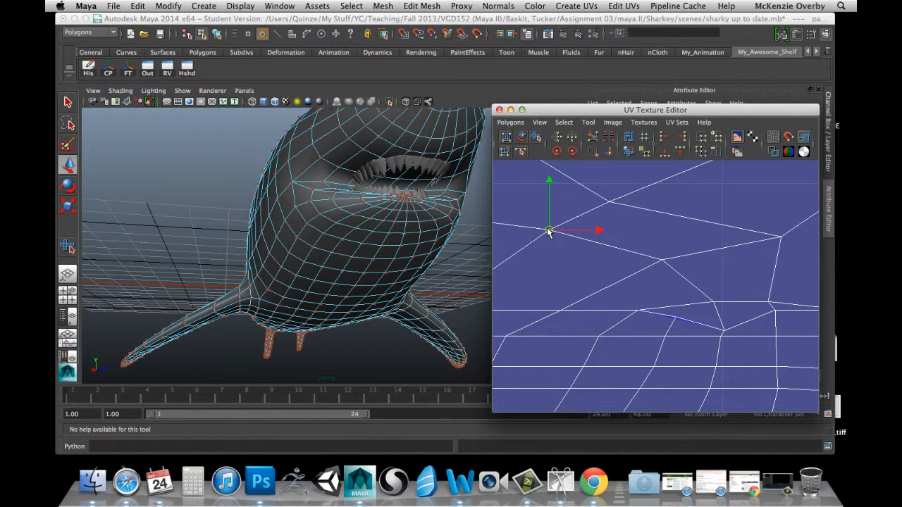
Step: Move the UV of the short crossing edge on the body grid's upper border down and left, and raise its right-hand neighbour slightly
click(674, 318)
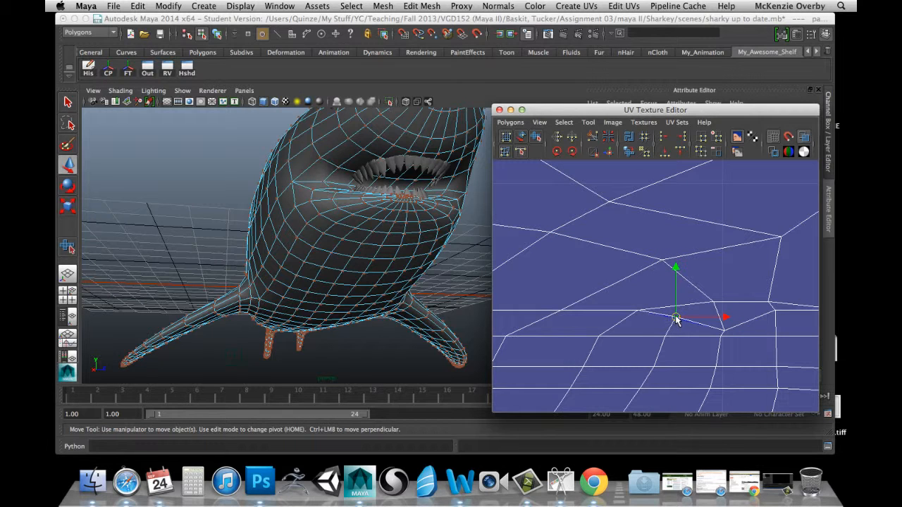
drag(672, 326, 664, 334)
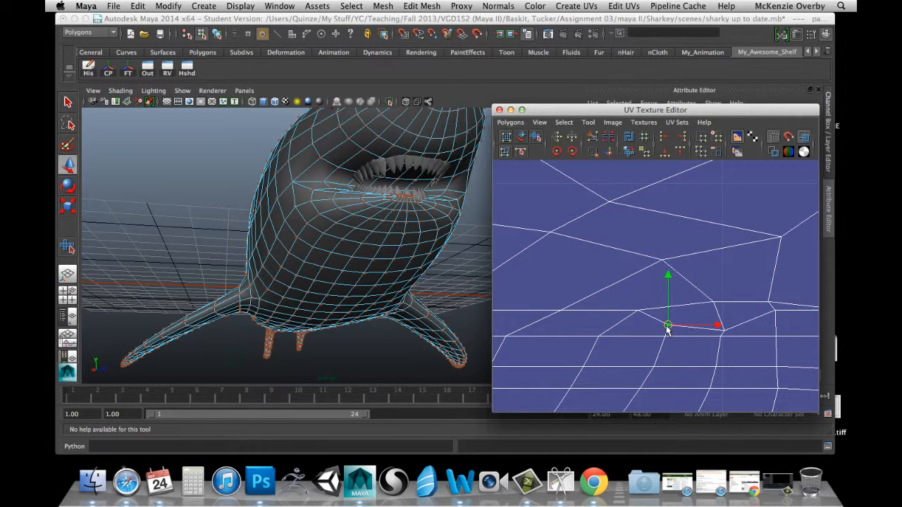
click(724, 332)
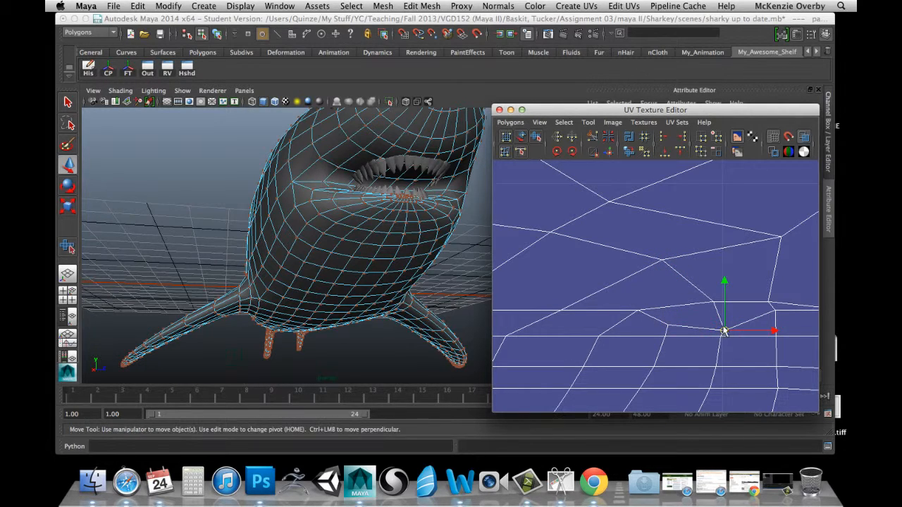
drag(724, 331, 721, 323)
Step: Move the raised UV farther right along the body grid's upper border slightly down and right to flatten the bump
alt+right_drag(747, 313, 694, 305)
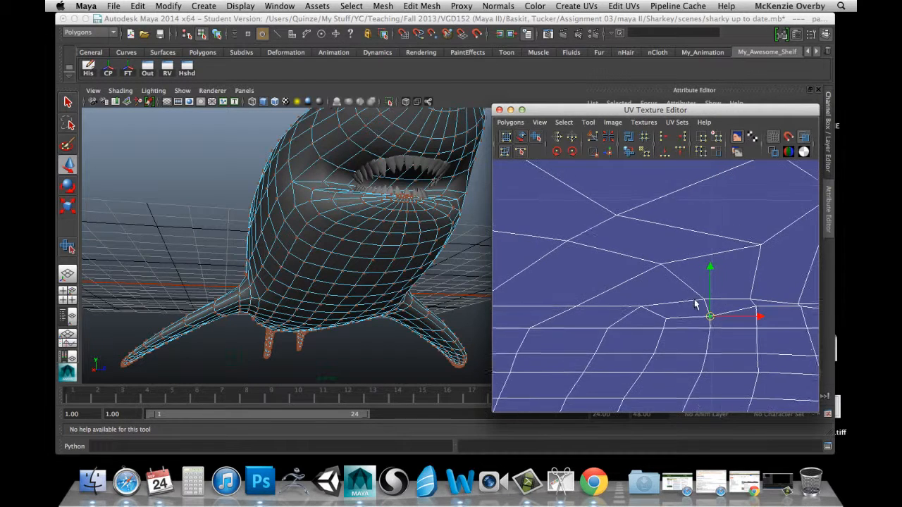
alt+middle_drag(705, 286, 632, 301)
alt+middle_drag(807, 327, 734, 328)
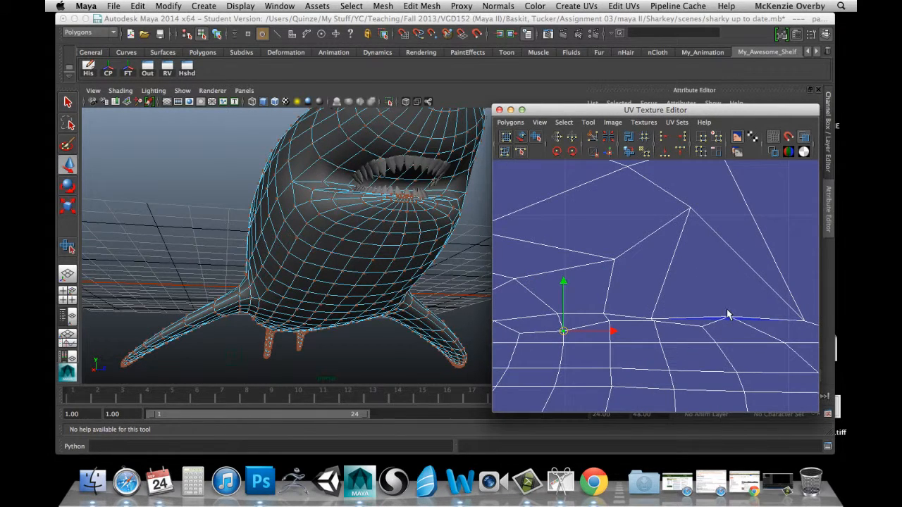
click(729, 315)
drag(731, 317, 739, 320)
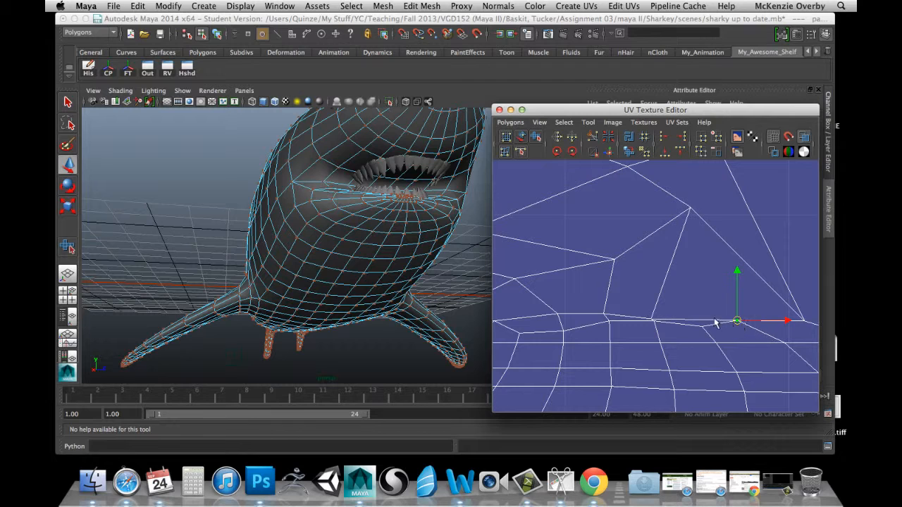
Step: Move three UVs in the row just below the body grid's upper border downward to widen the narrow gap between the rows
click(648, 321)
drag(654, 323, 656, 332)
click(701, 328)
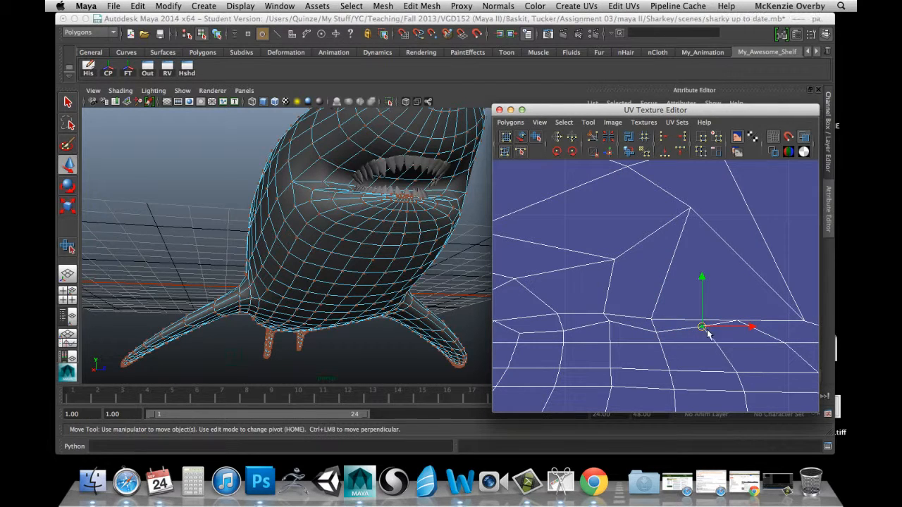
drag(706, 327, 724, 334)
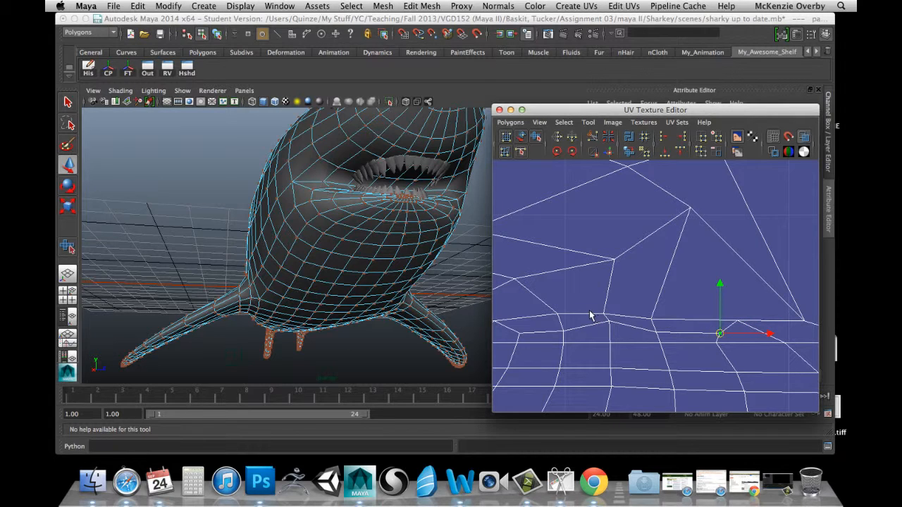
click(609, 323)
drag(610, 322, 605, 332)
Step: Move the inner loop UV above the middle of the spread grid rows slightly up and left, away from the crowded edges
alt+middle_drag(582, 314, 613, 326)
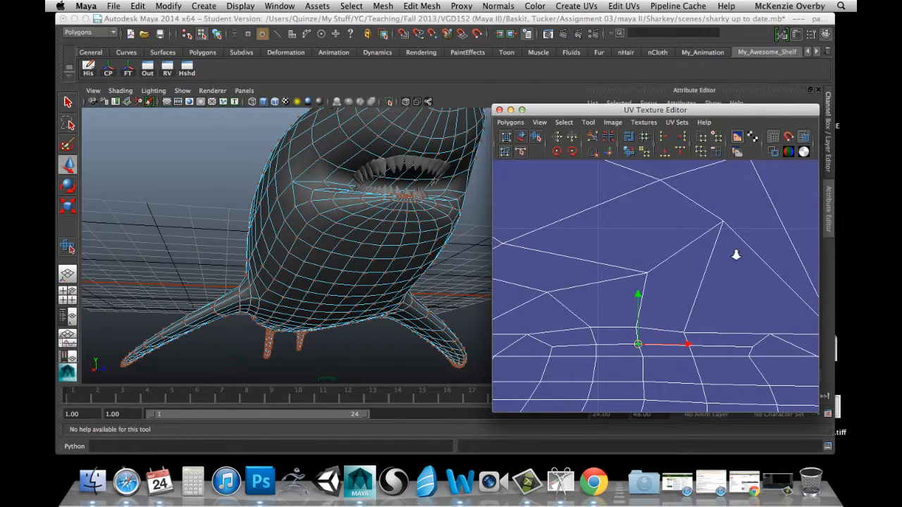
alt+right_drag(735, 254, 649, 253)
click(648, 276)
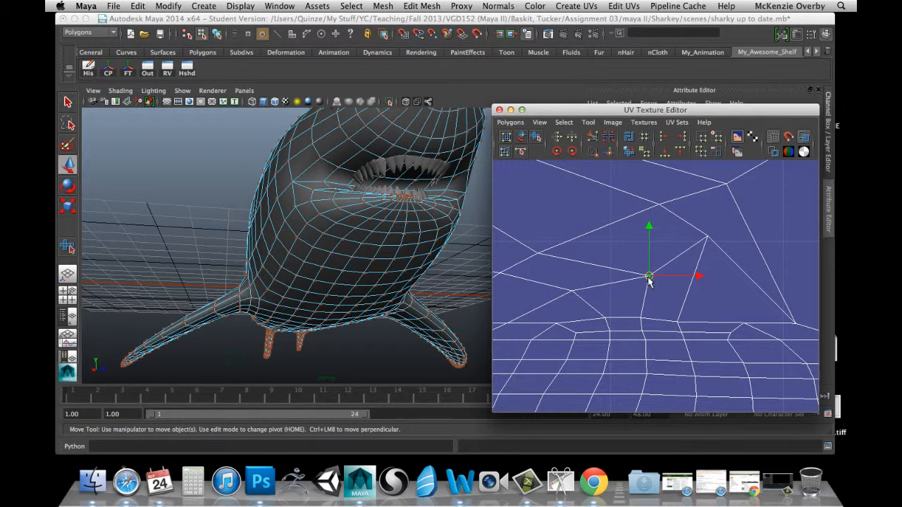
drag(648, 276, 642, 268)
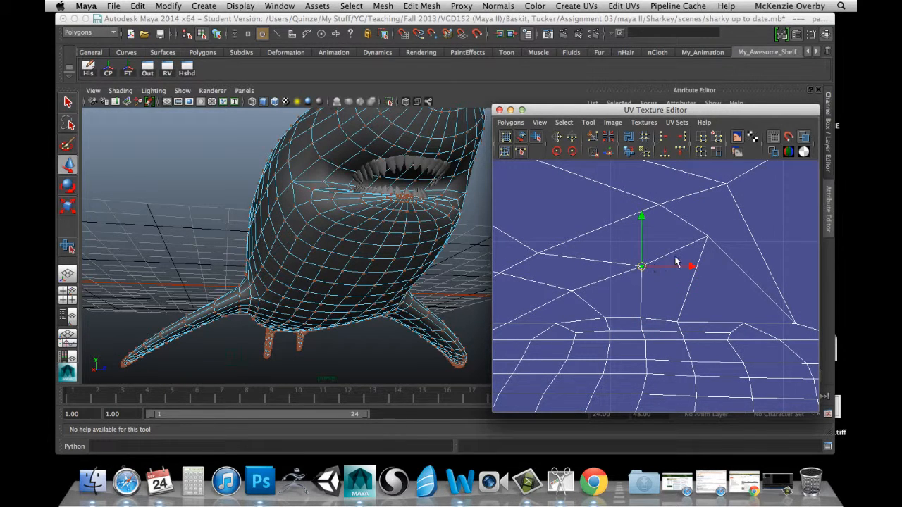
Step: Switch to edge selection, pick an edge of the loops above the body grid, and examine the surrounding upper part of the shell
alt+middle_drag(677, 262, 692, 297)
alt+right_drag(722, 279, 698, 274)
alt+middle_drag(701, 278, 590, 258)
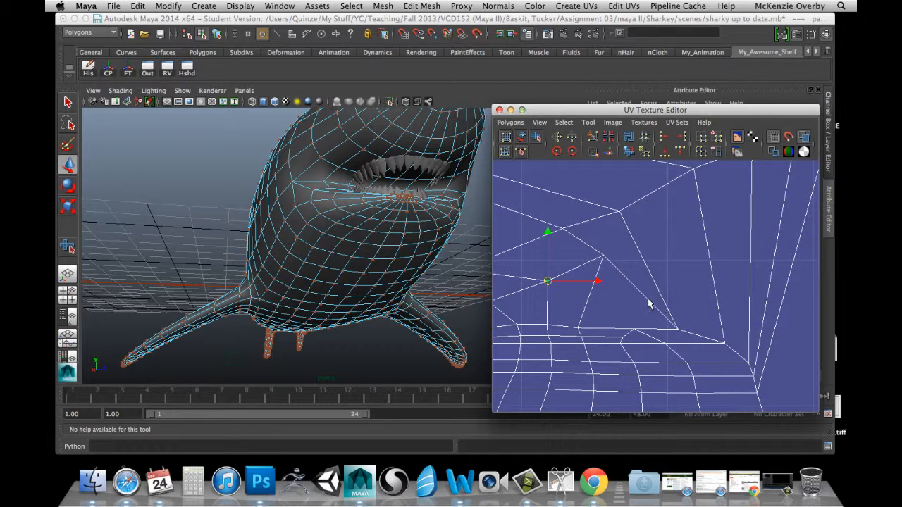
alt+middle_drag(600, 293, 626, 317)
right_drag(644, 311, 592, 308)
alt+middle_drag(607, 290, 640, 297)
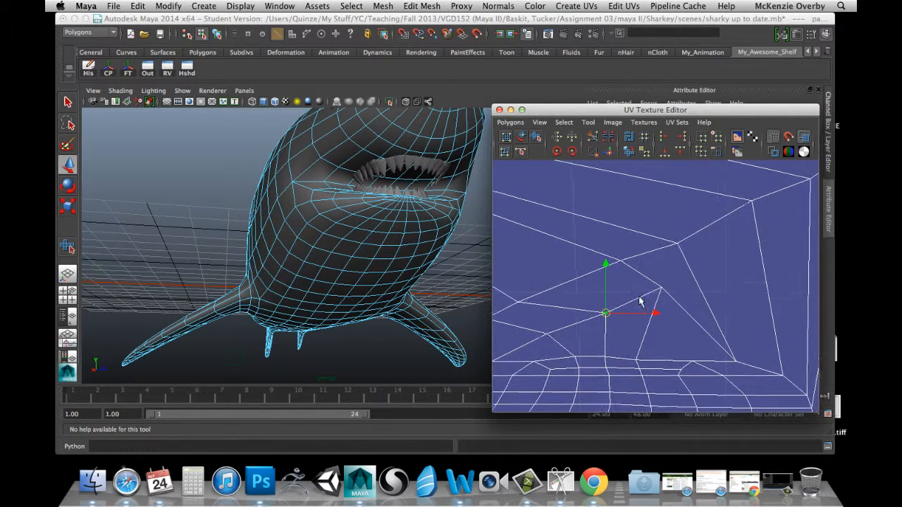
click(562, 284)
alt+middle_drag(563, 287, 706, 322)
alt+right_drag(693, 316, 503, 294)
alt+right_drag(610, 313, 562, 311)
alt+middle_drag(562, 311, 646, 325)
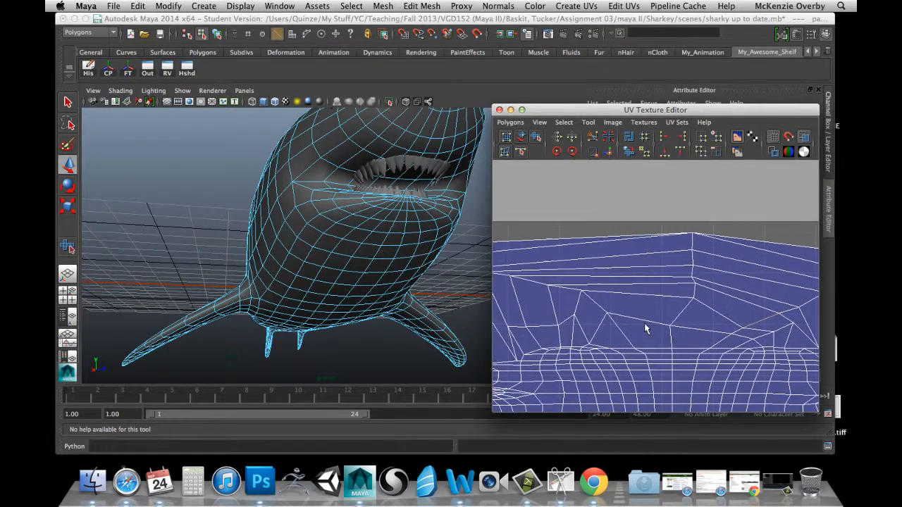
alt+right_drag(678, 319, 560, 303)
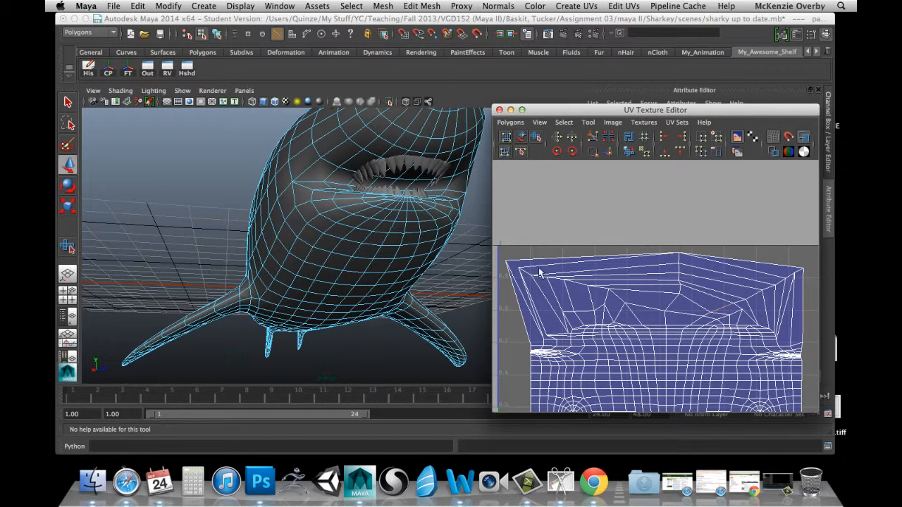
Step: Select an inner edge above the middle of the body grid and review the entire UV layout
click(629, 308)
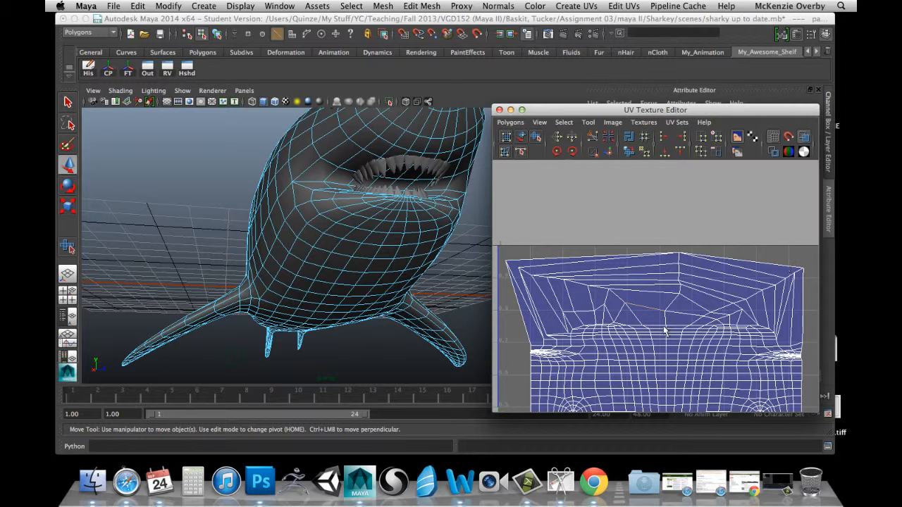
alt+middle_drag(664, 331, 604, 296)
alt+right_drag(638, 294, 555, 294)
alt+middle_drag(590, 335, 593, 308)
alt+middle_drag(592, 381, 596, 338)
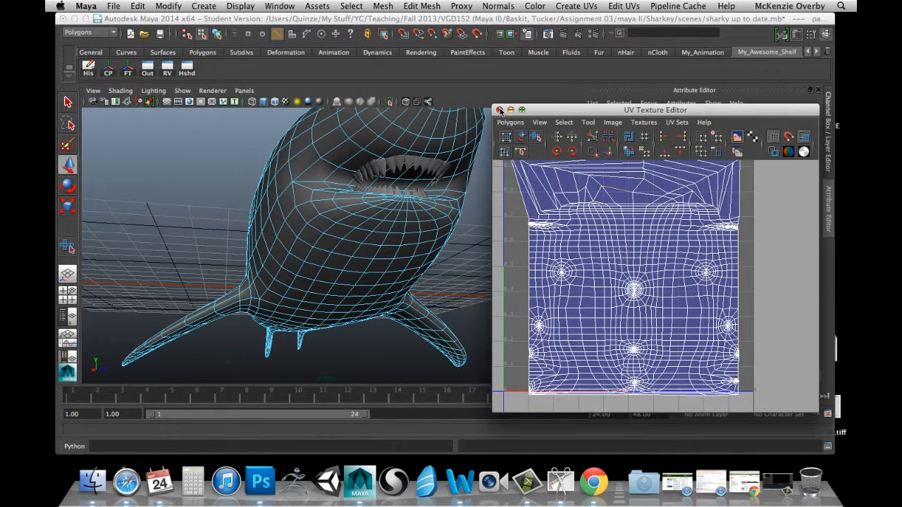
Step: Close the UV Texture Editor and select the shark's body mesh in object mode
click(499, 110)
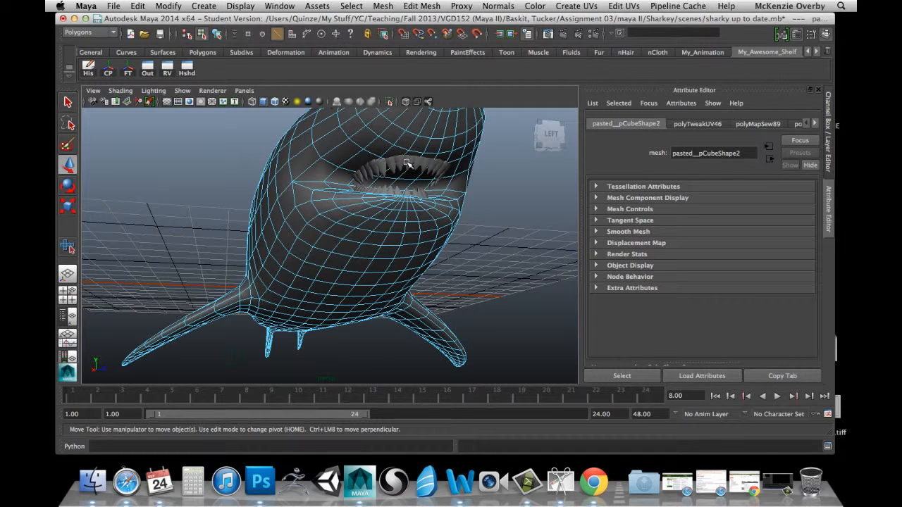
right_drag(418, 179, 458, 169)
alt+drag(495, 189, 479, 194)
alt+right_drag(335, 180, 412, 192)
alt+drag(387, 182, 332, 227)
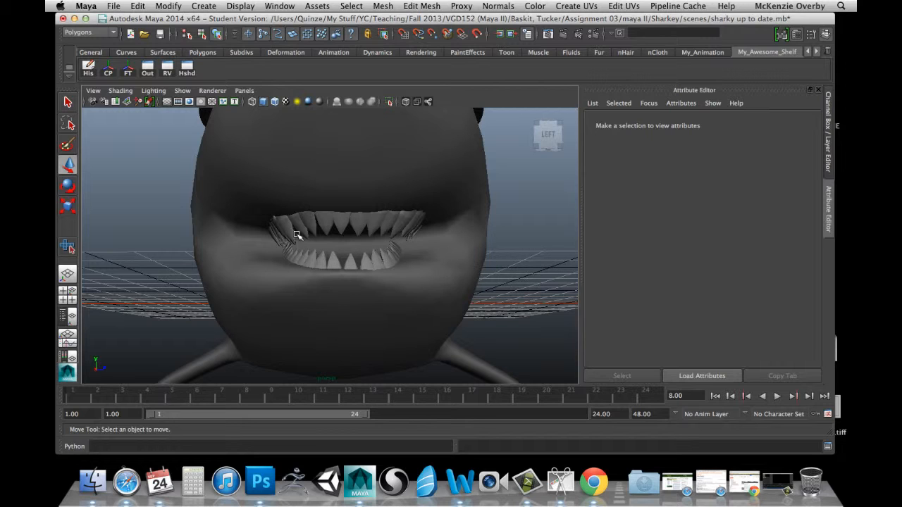
click(324, 213)
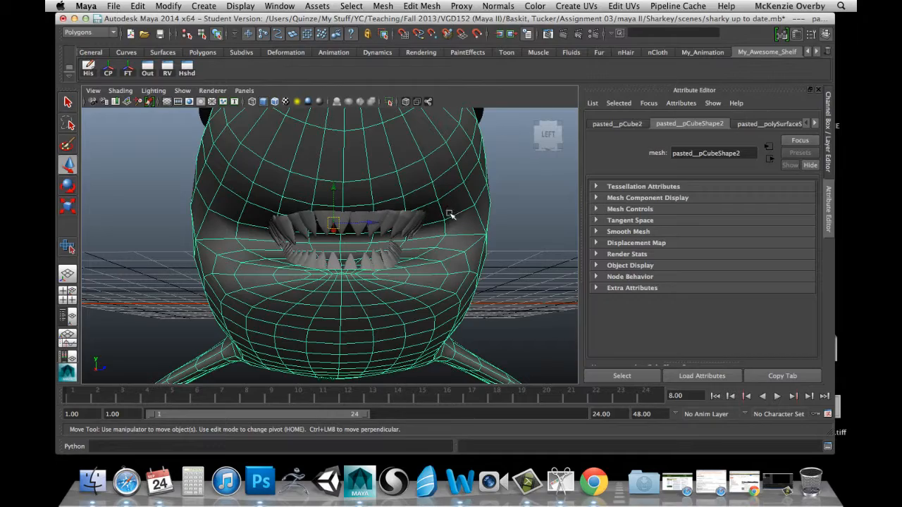
Step: Examine the selected shark mesh around the mouth and underside, and the full body from the side
alt+drag(449, 214, 334, 259)
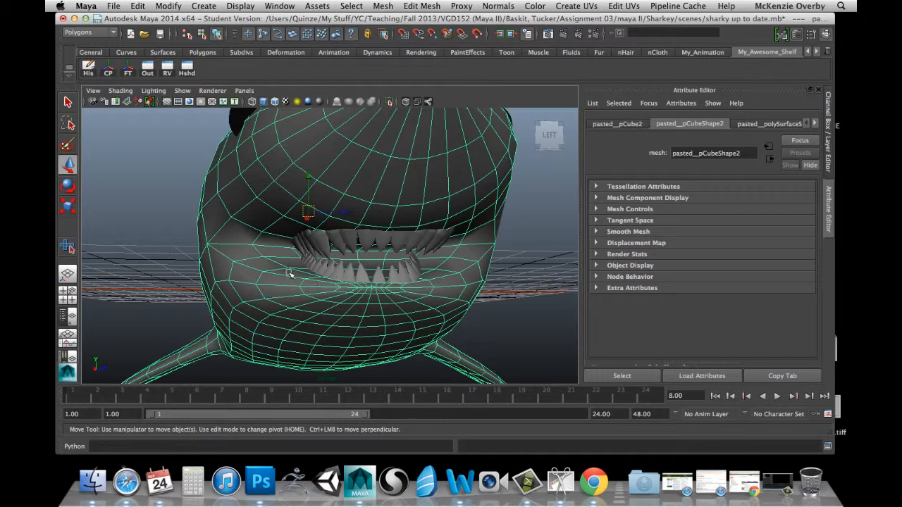
alt+drag(235, 247, 251, 221)
alt+middle_drag(250, 221, 265, 300)
alt+right_drag(314, 255, 208, 257)
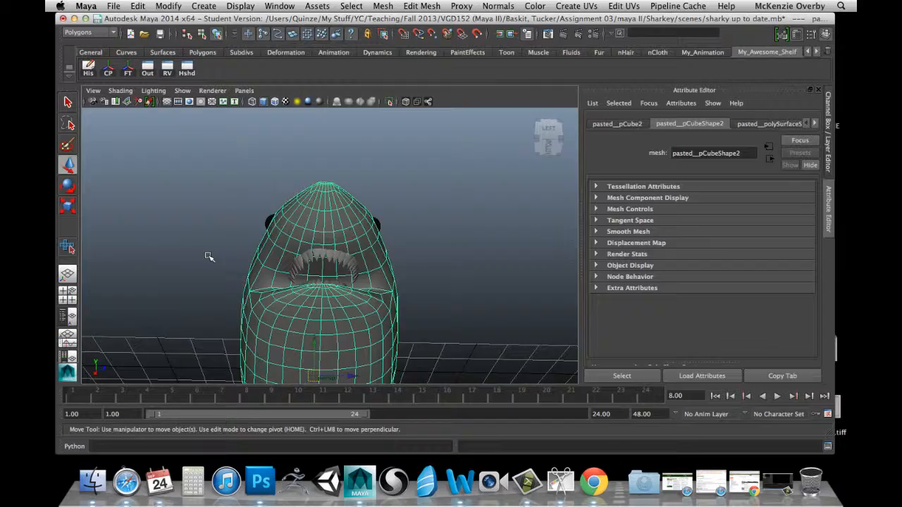
alt+drag(209, 257, 257, 282)
alt+middle_drag(259, 282, 395, 257)
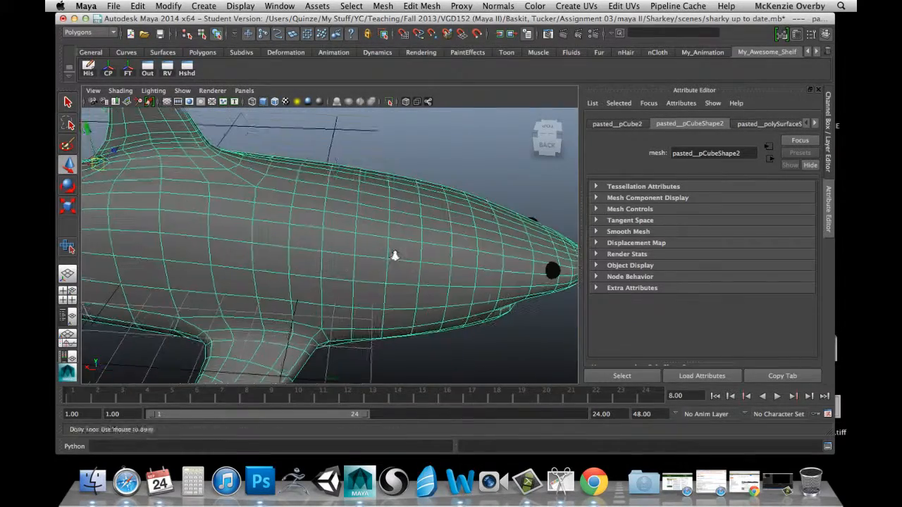
alt+right_drag(394, 257, 210, 262)
alt+drag(258, 279, 208, 258)
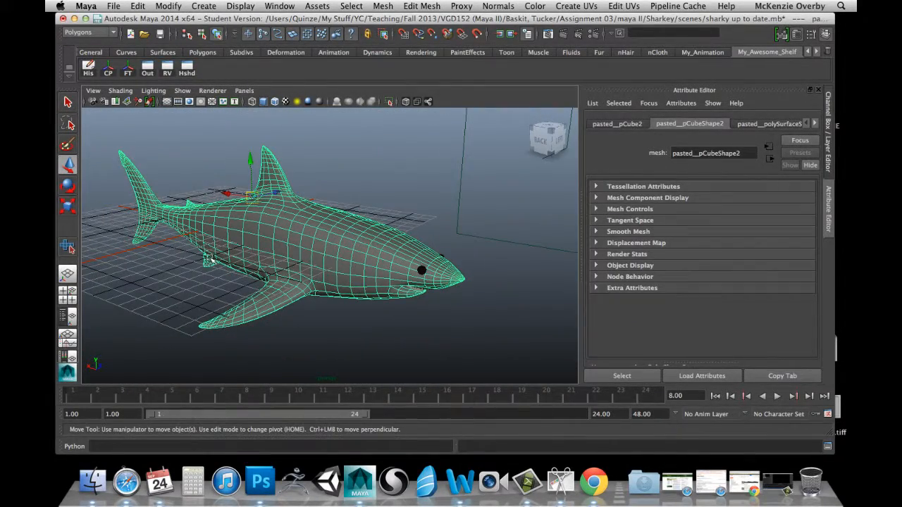